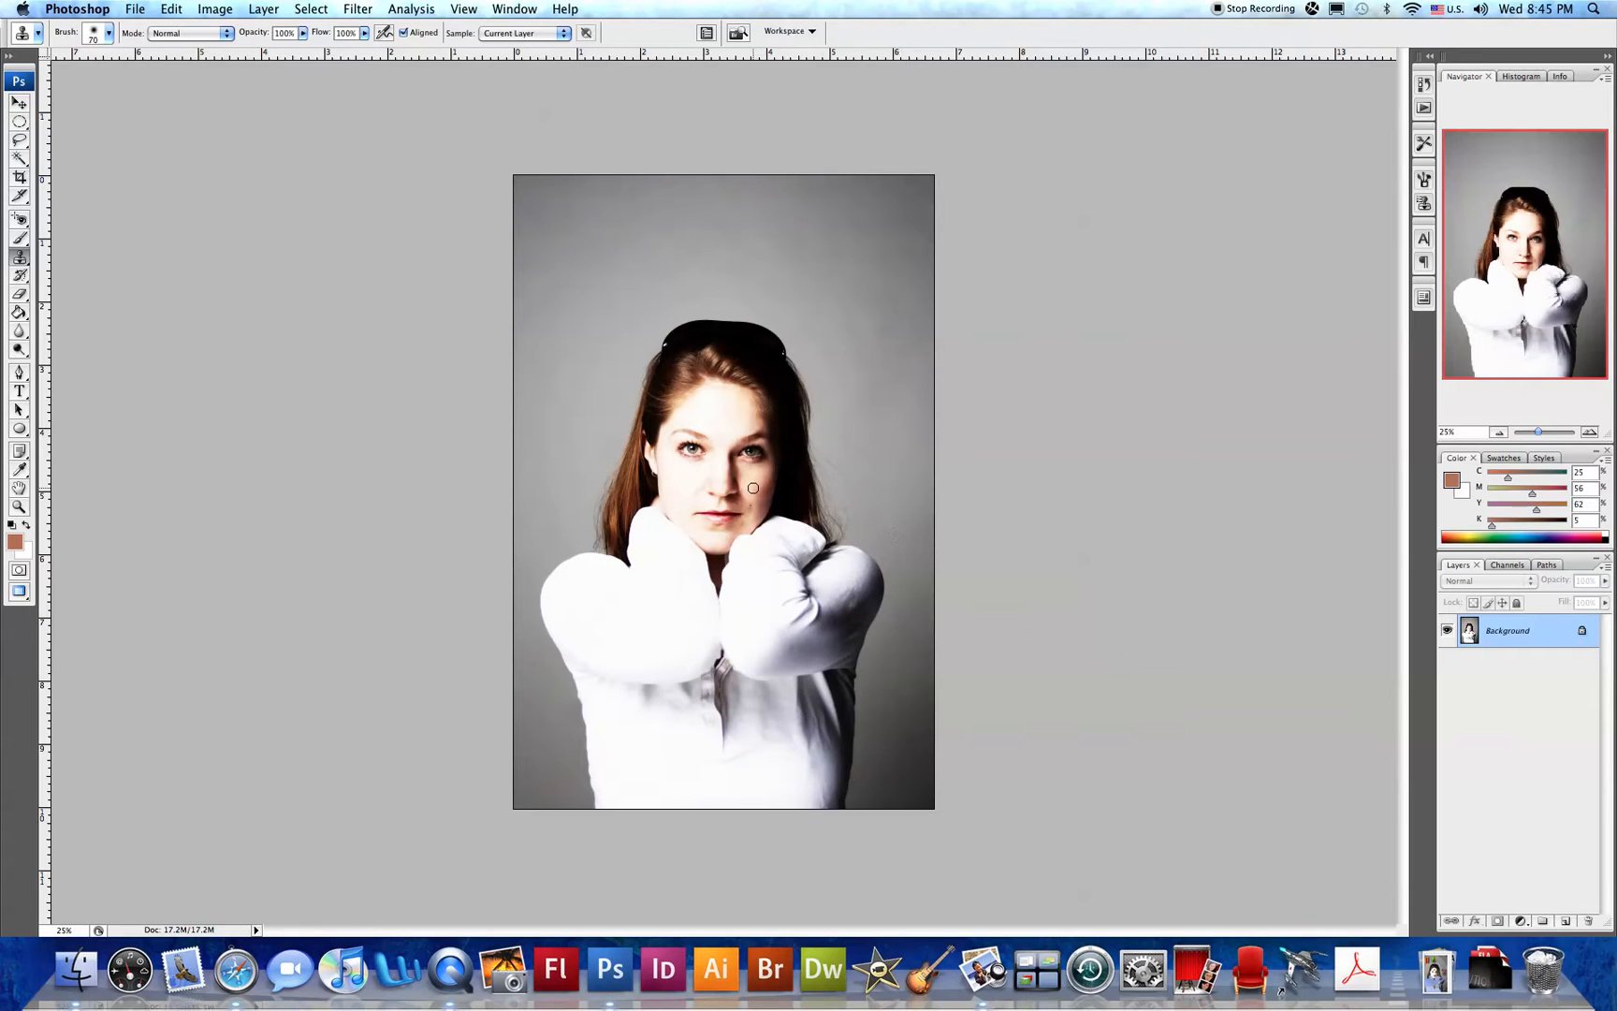
Reduce the Clone Stamp brush size to 25 px for retouching the skin between the nose and mouth
key("super+equal")
key("super+equal")
key("super+equal")
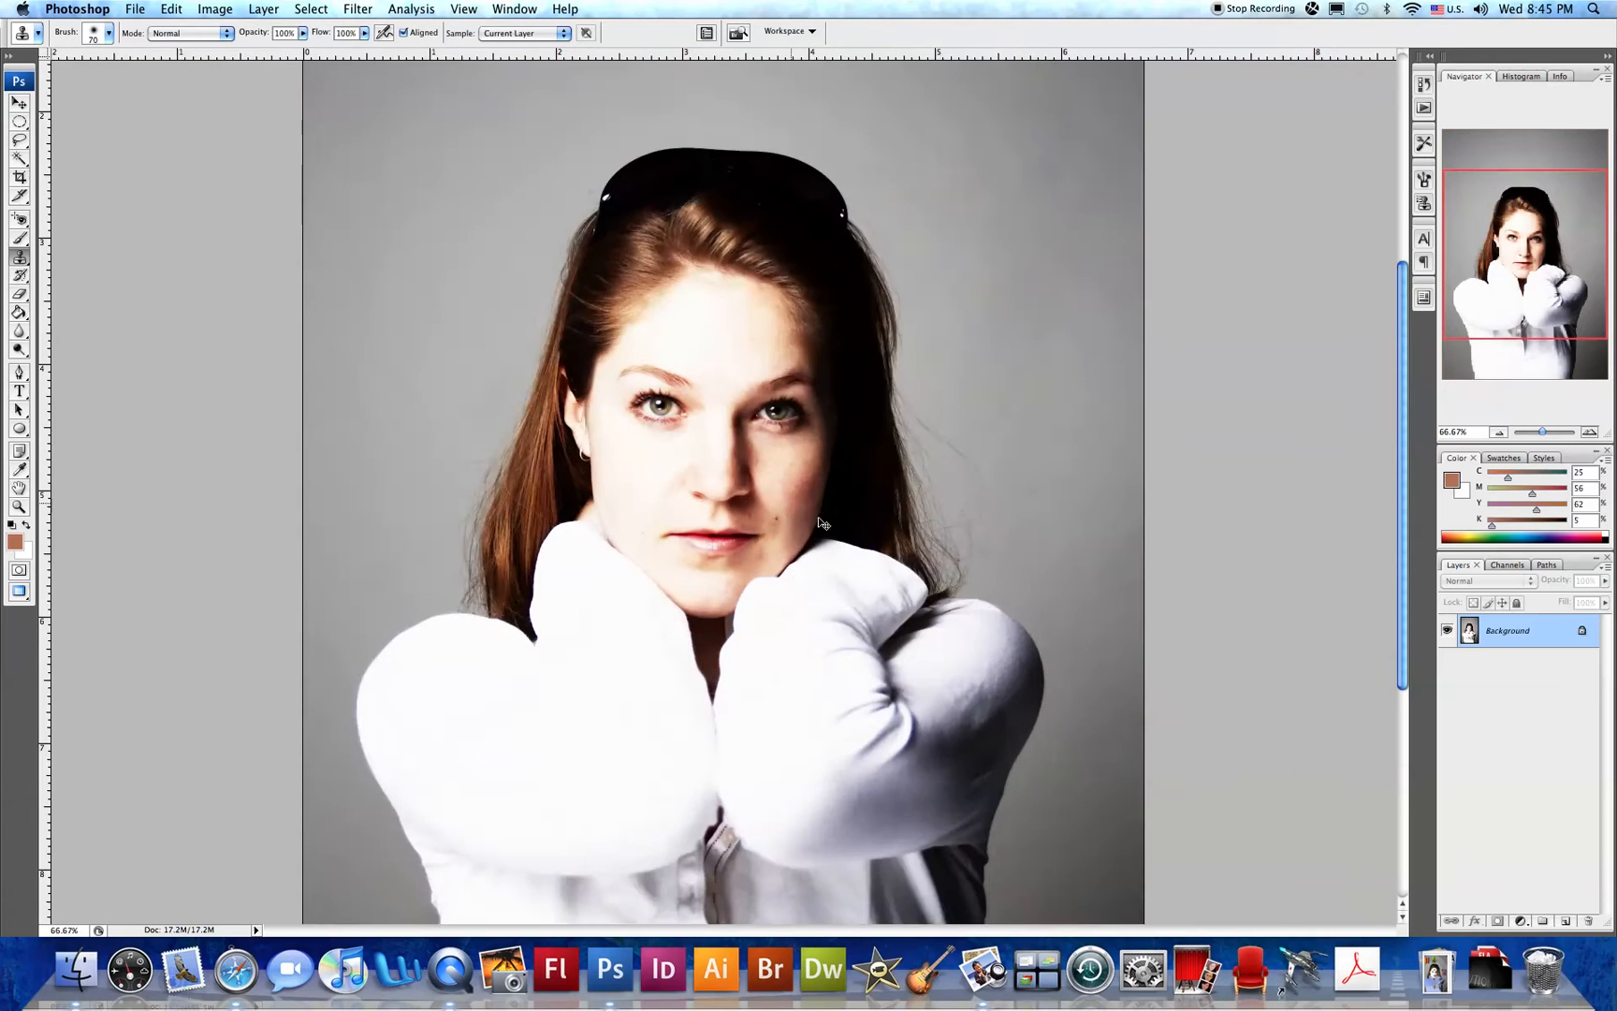
key("super+equal")
key("super+equal")
key("super+equal")
left_click_drag(842, 510, 679, 526)
key("bracketleft")
key("bracketleft")
key("bracketleft")
key("bracketleft")
key("bracketleft")
key("bracketleft")
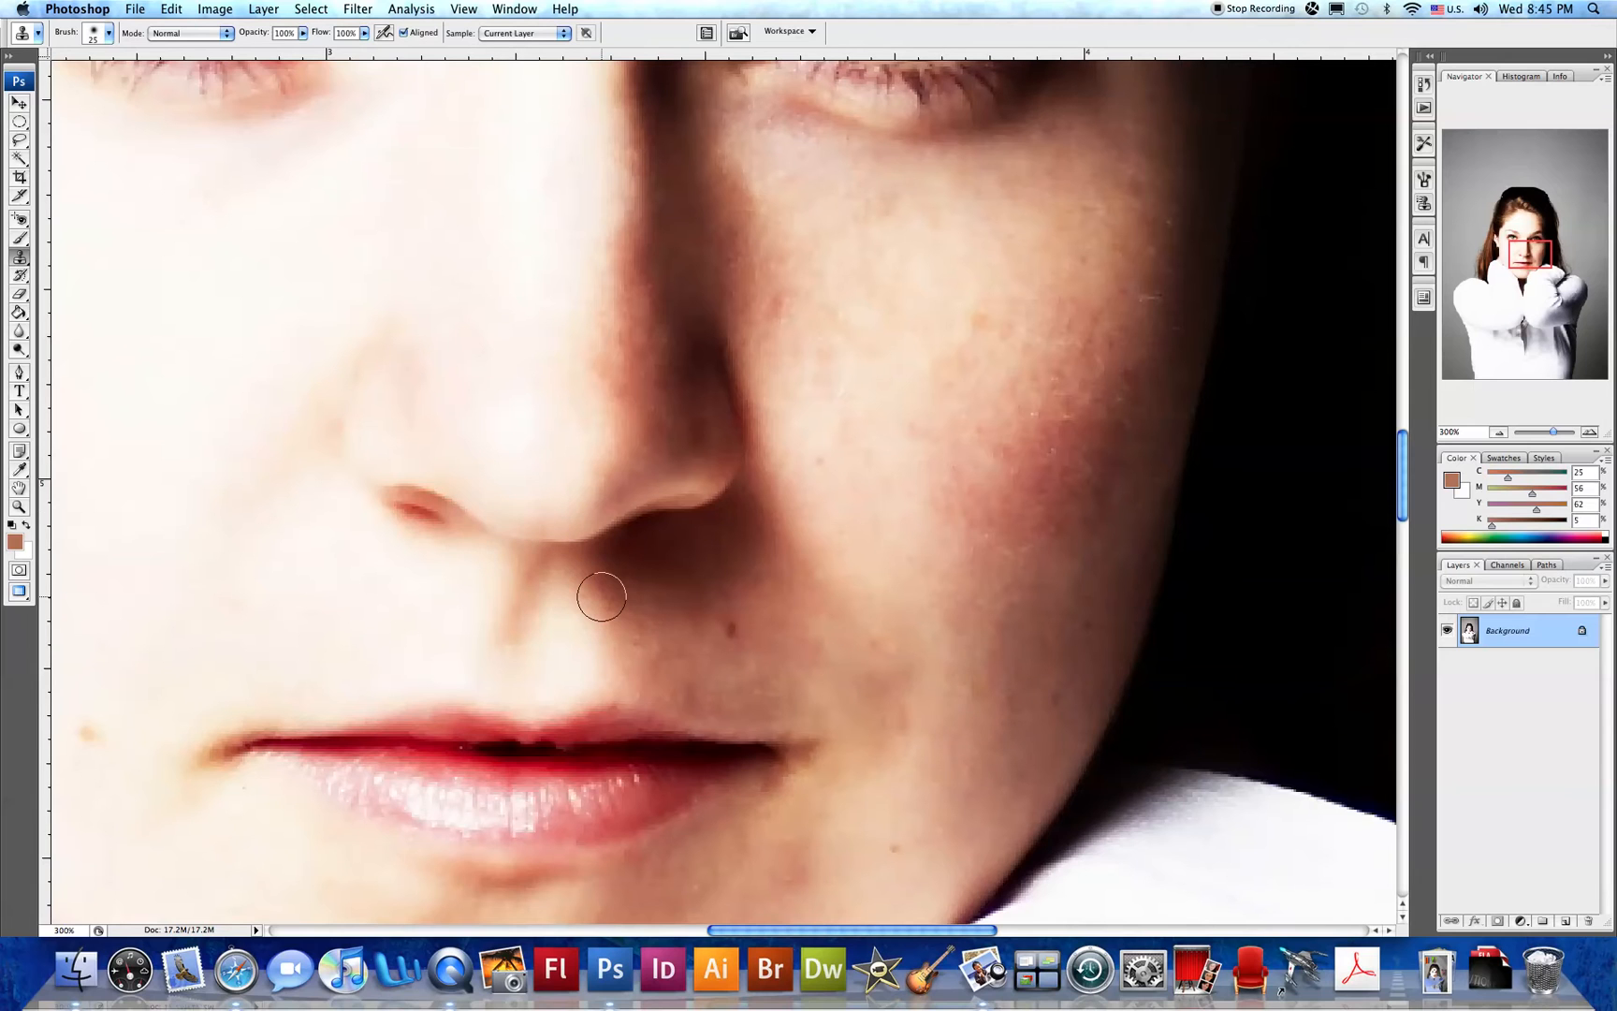
Raise the Clone Stamp brush to full hardness and clone clean skin over the mole above the upper lip
key("shift+]")
key("shift+]")
key("shift+]")
key("shift+]")
left_click_drag(887, 533, 874, 534)
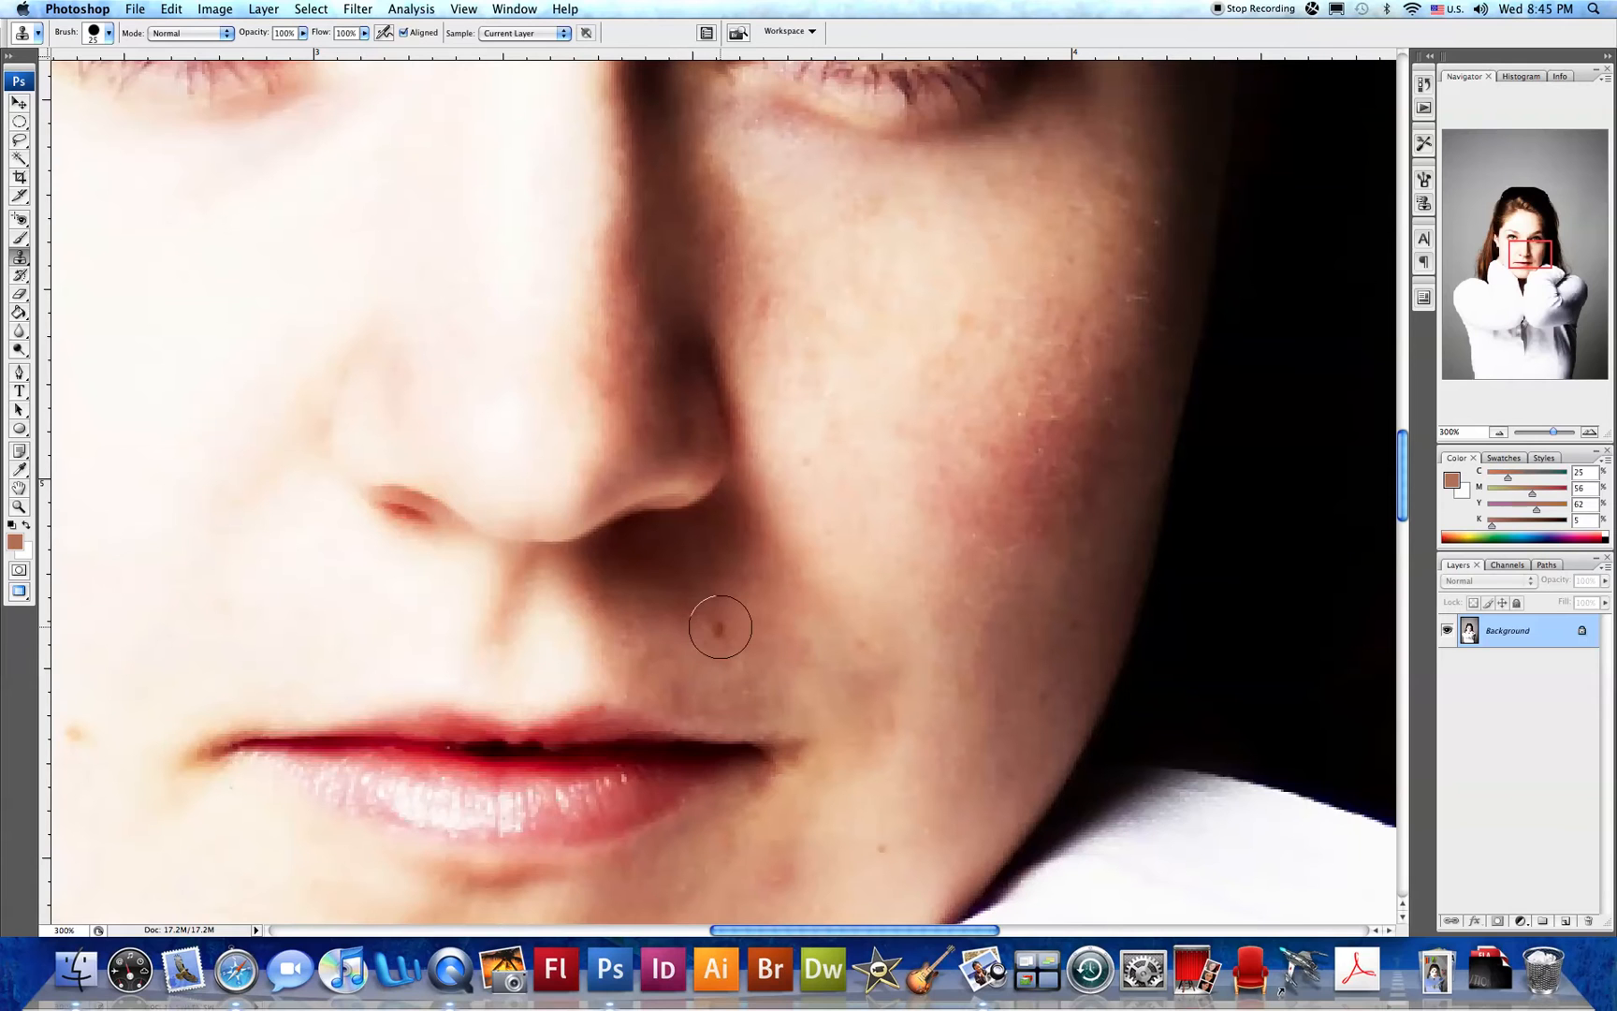
left_click(718, 626)
Try smaller and larger Clone Stamp brush sizes, ending at 15 px
key("bracketleft")
key("bracketleft")
key("bracketright")
key("bracketright")
key("bracketright")
key("bracketright")
key("bracketright")
key("bracketleft")
key("bracketleft")
key("bracketleft")
key("bracketleft")
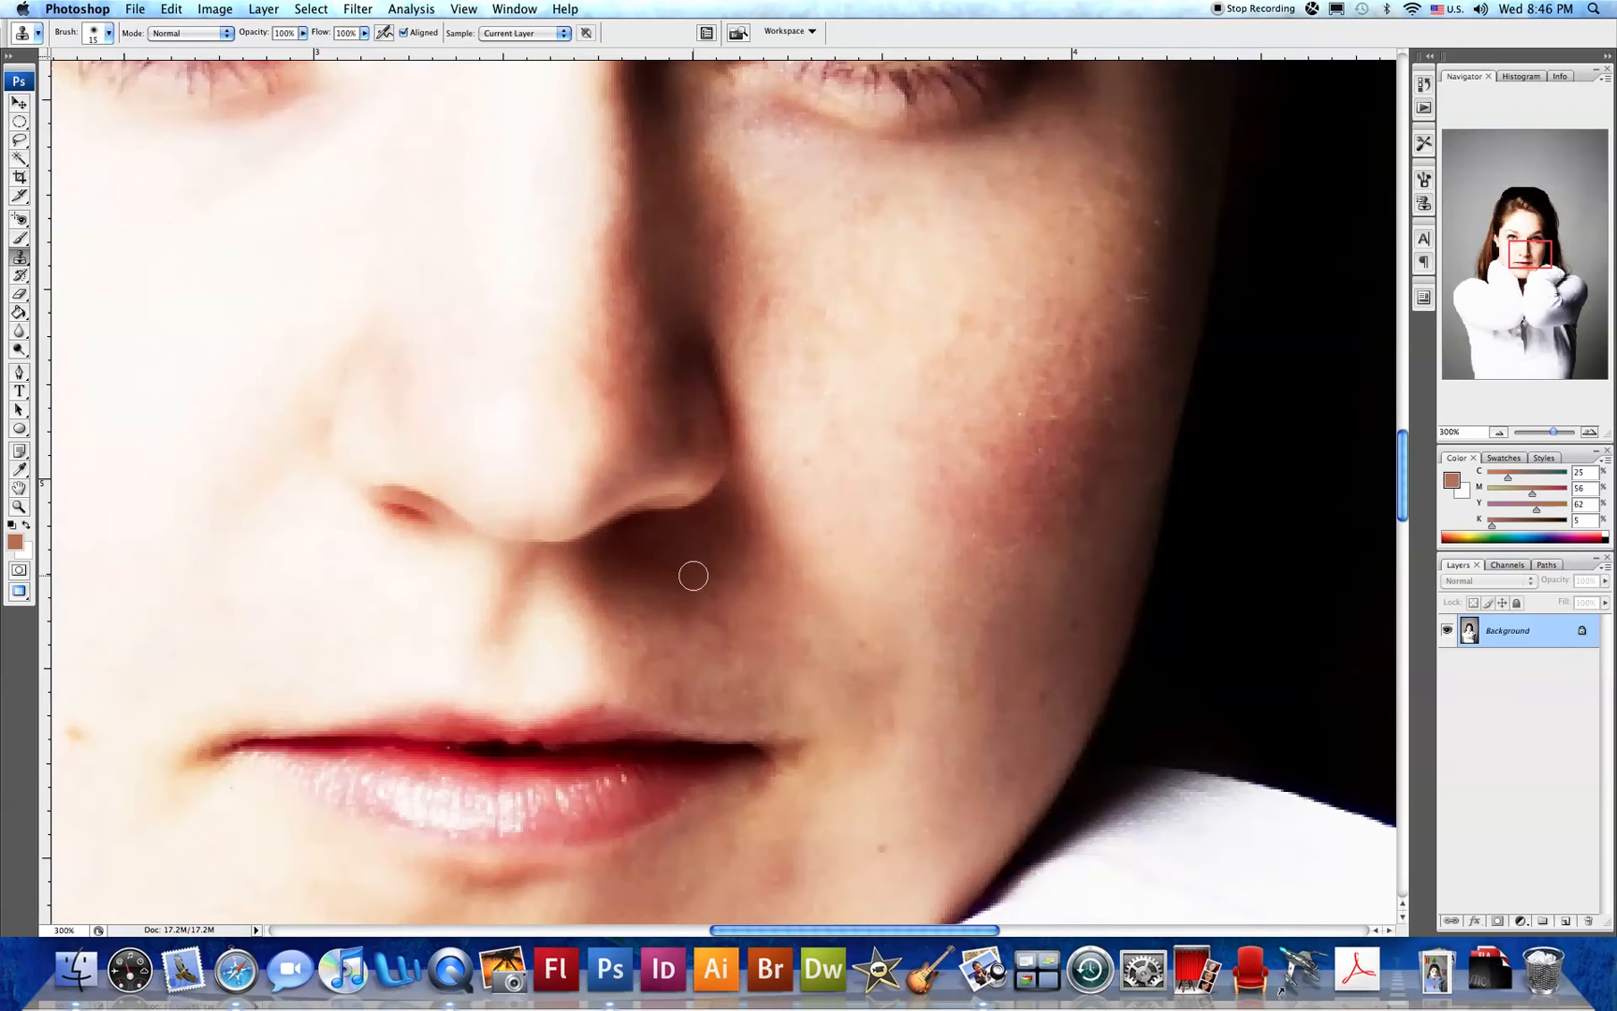
Enlarge the Clone Stamp brush to 250 px so that it covers the woman's whole right eye
key("super+minus")
key("super+minus")
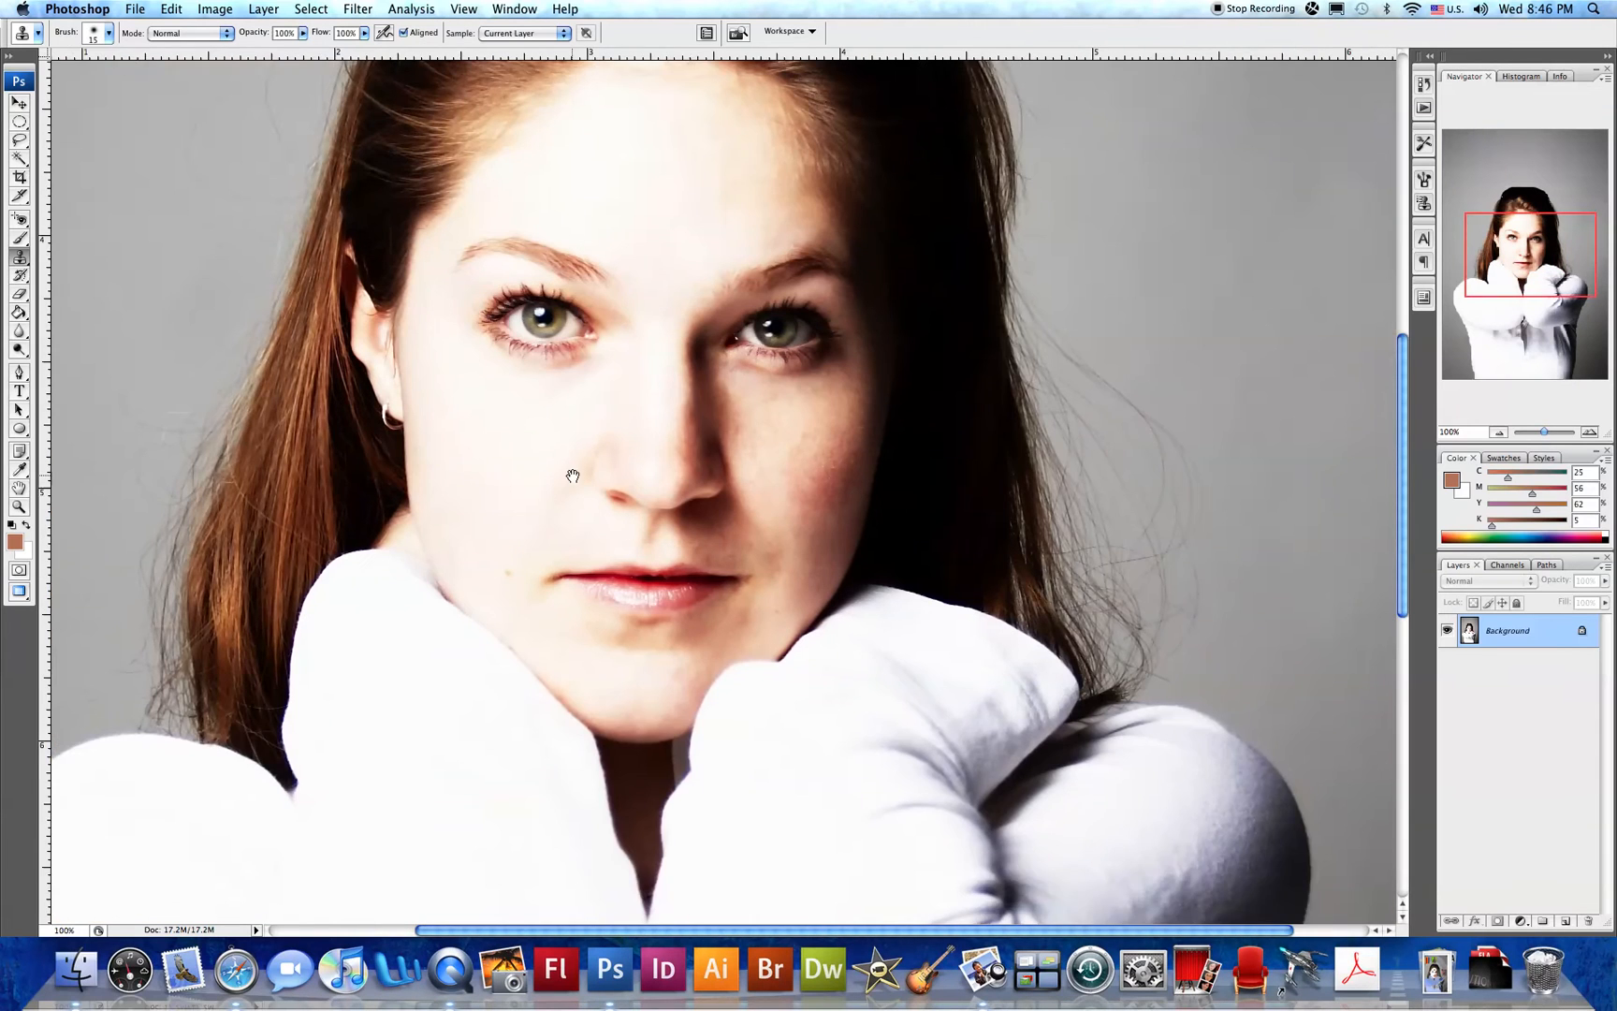
left_click_drag(572, 476, 624, 646)
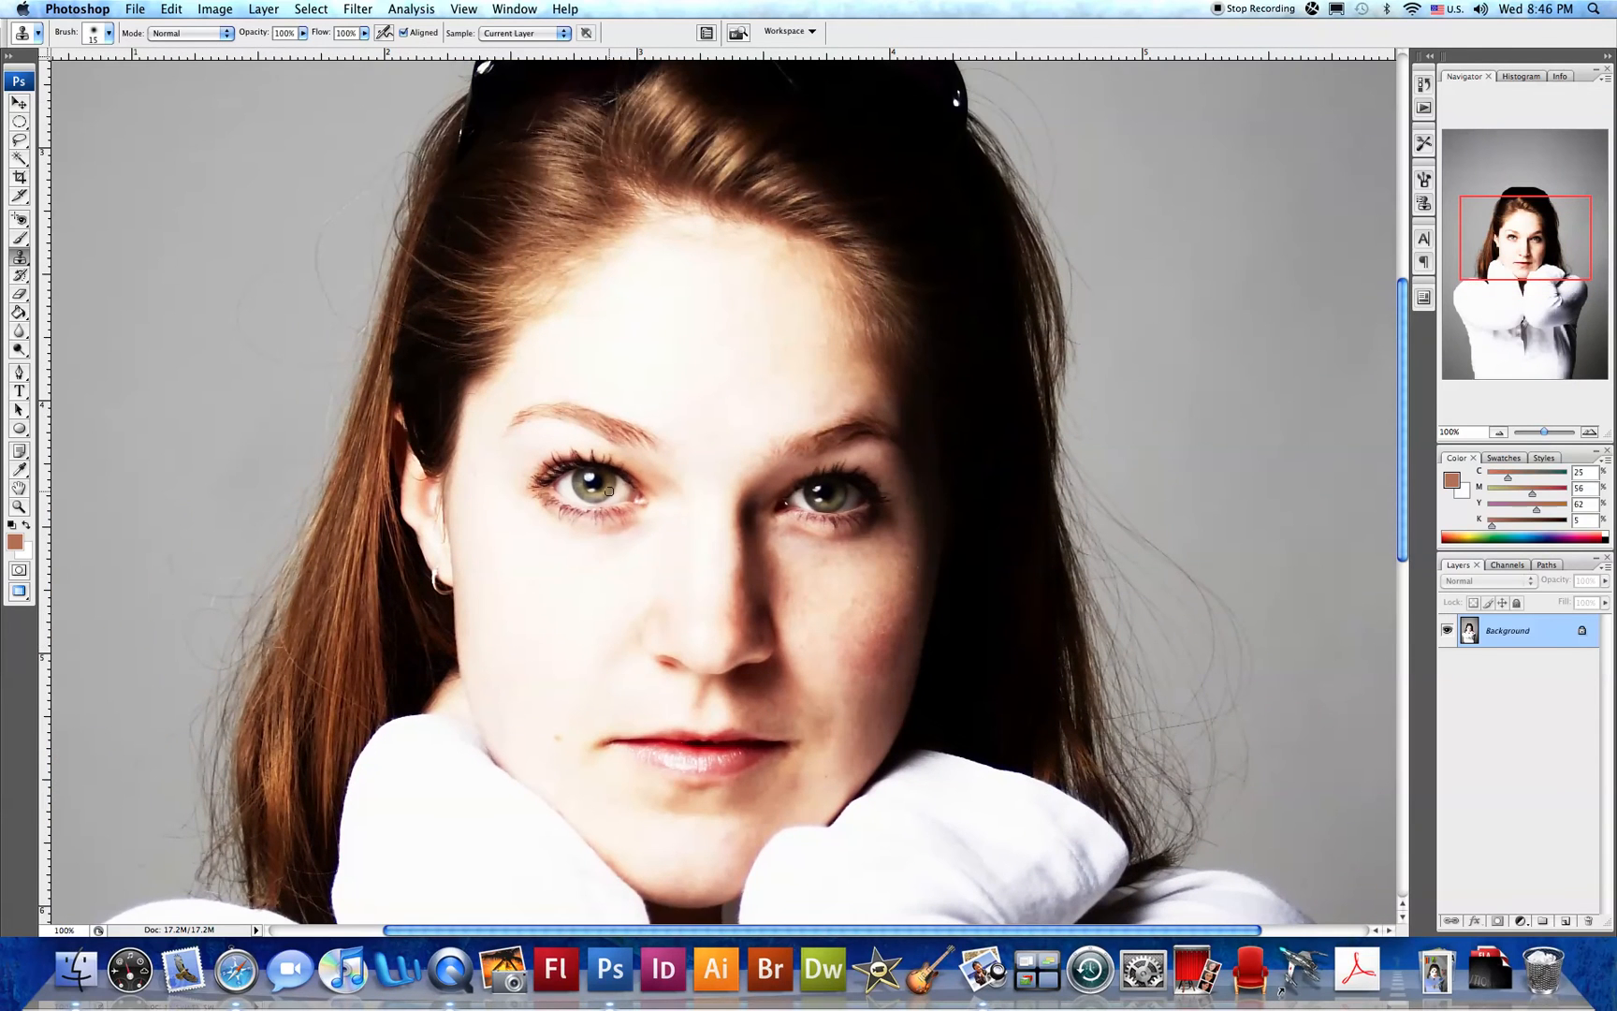
key("bracketright")
key("bracketright")
key("bracketright")
key("bracketright")
key("bracketright")
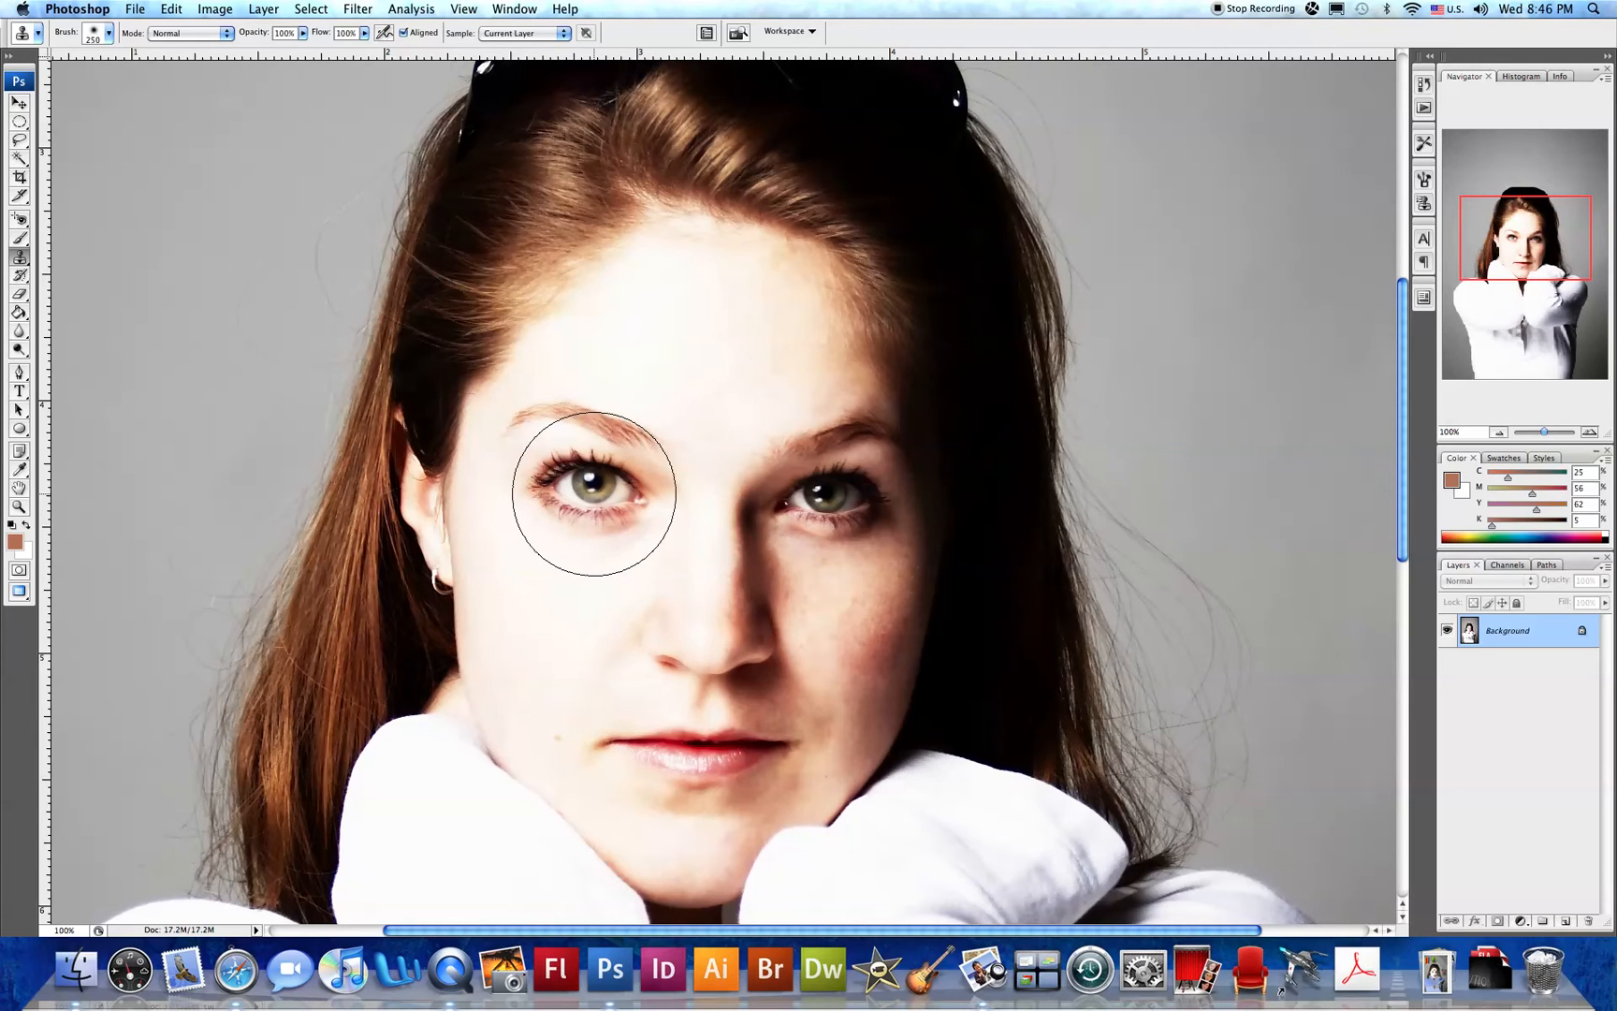
Sample the woman's right eye and clone it onto the middle of her forehead
left_click(594, 494, "alt")
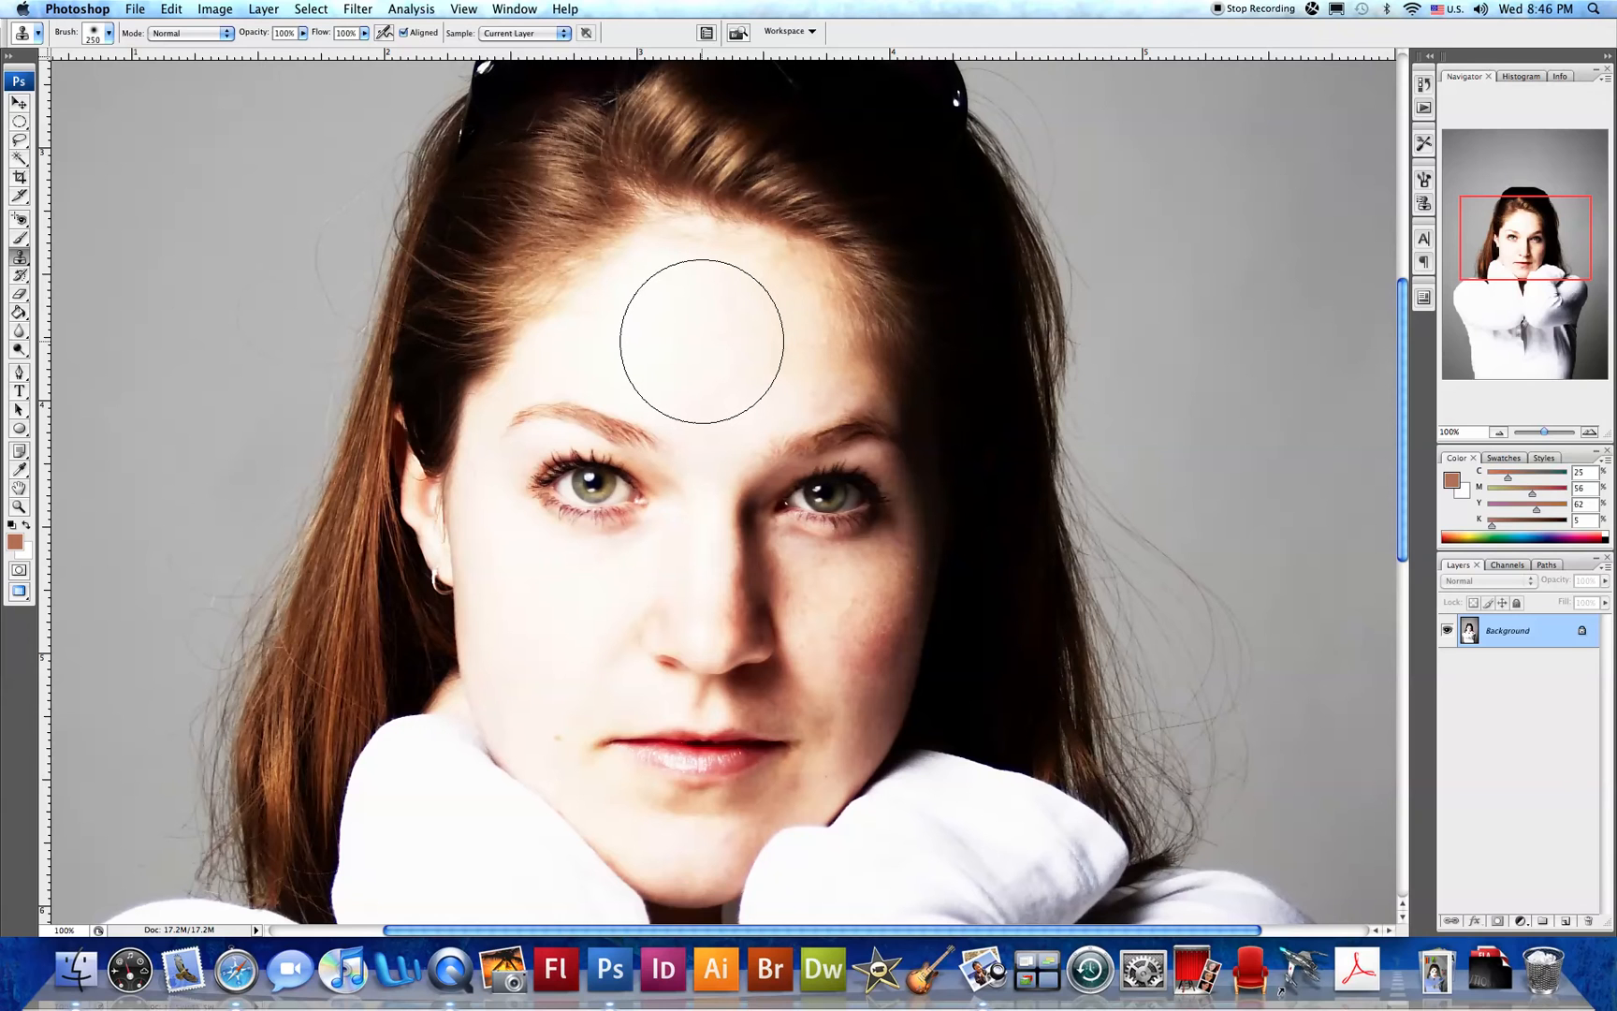
left_click(700, 336)
left_click_drag(739, 348, 792, 316)
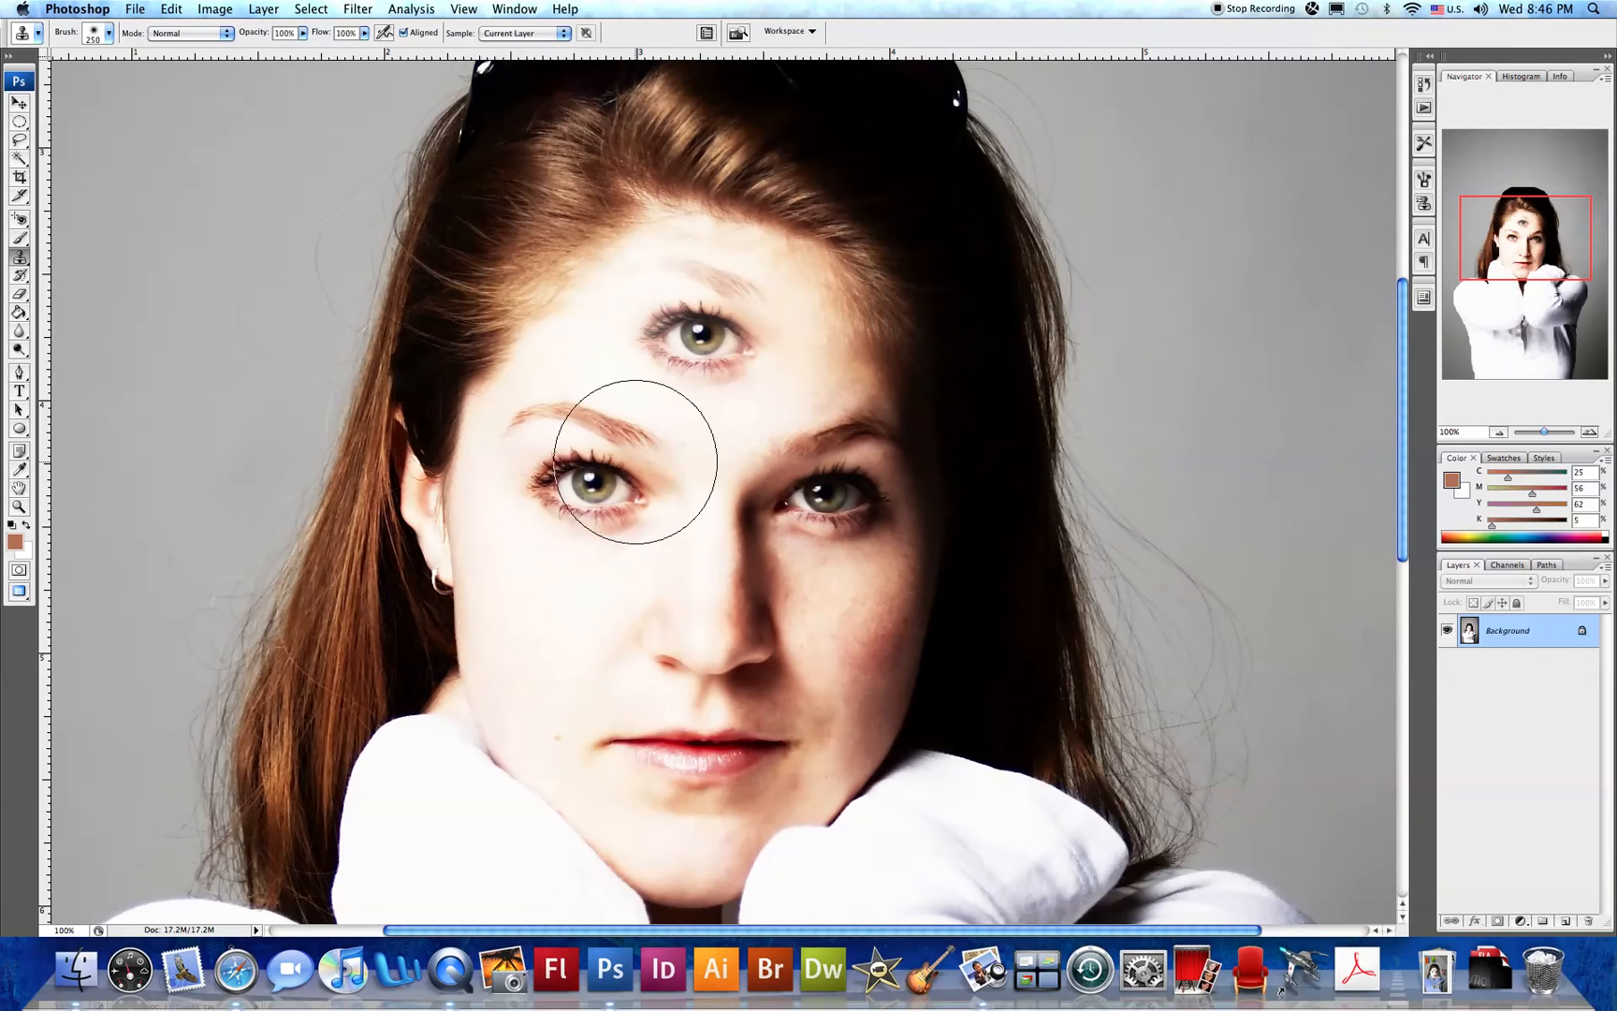
Resample the woman's right eye and clone it with aligned sampling onto the grey backdrop beside her, painting the forehead and hair above it
left_click(593, 487, "alt")
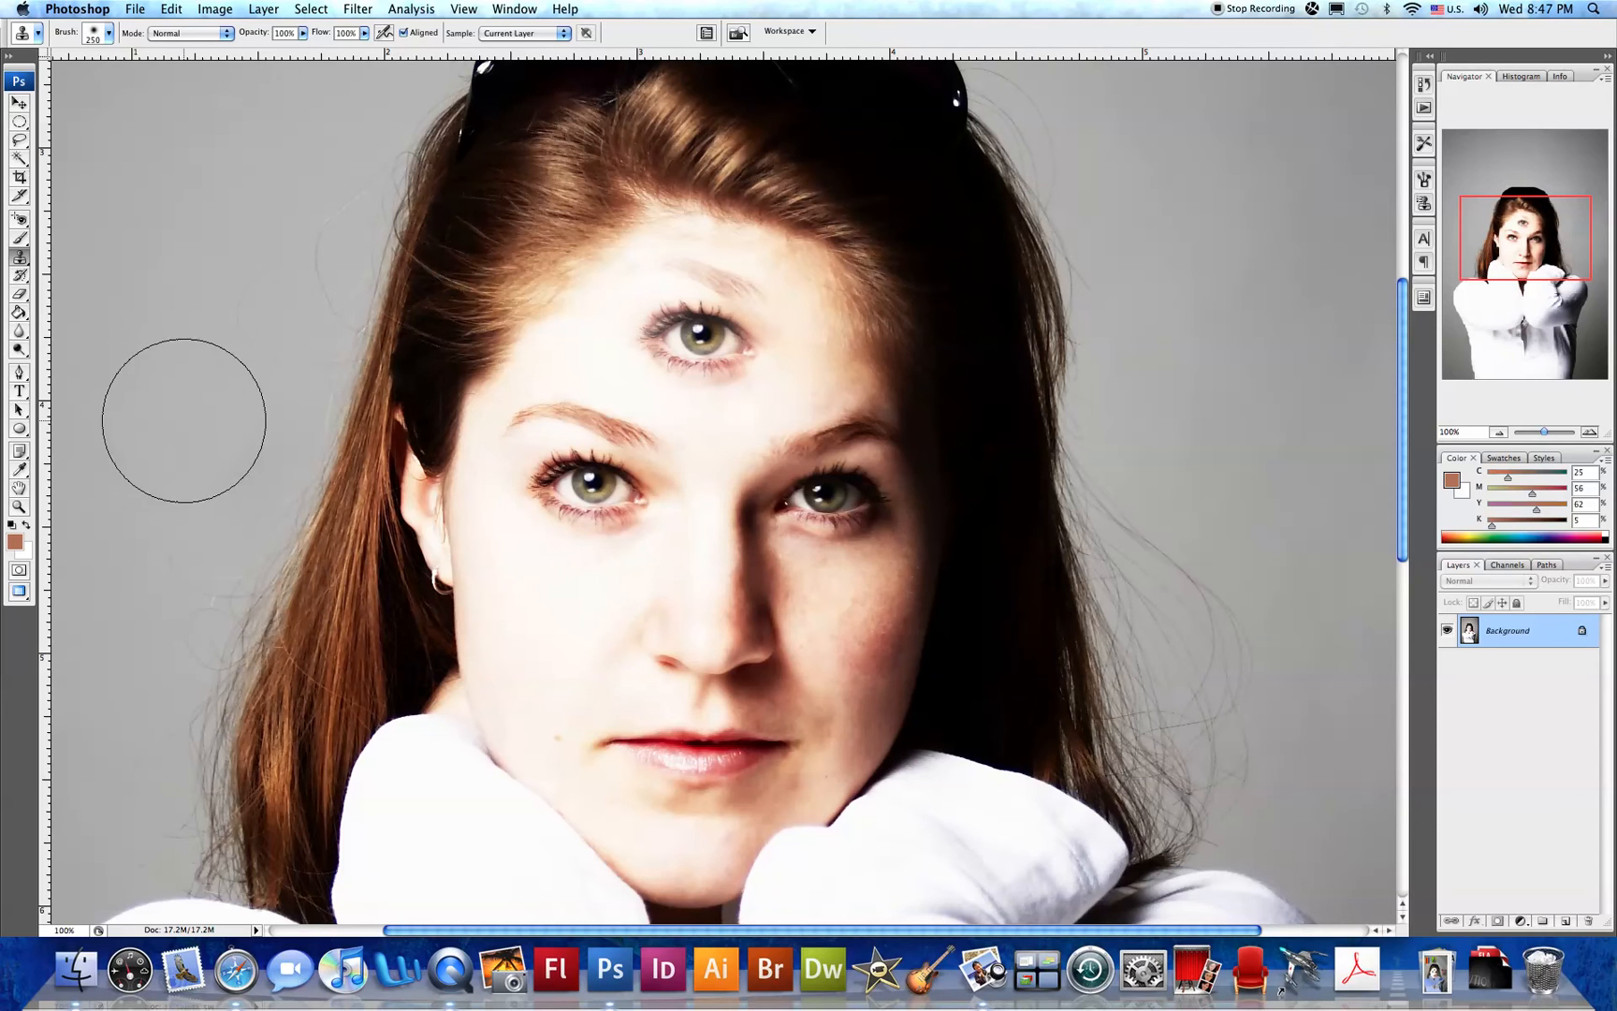
left_click_drag(168, 412, 165, 412)
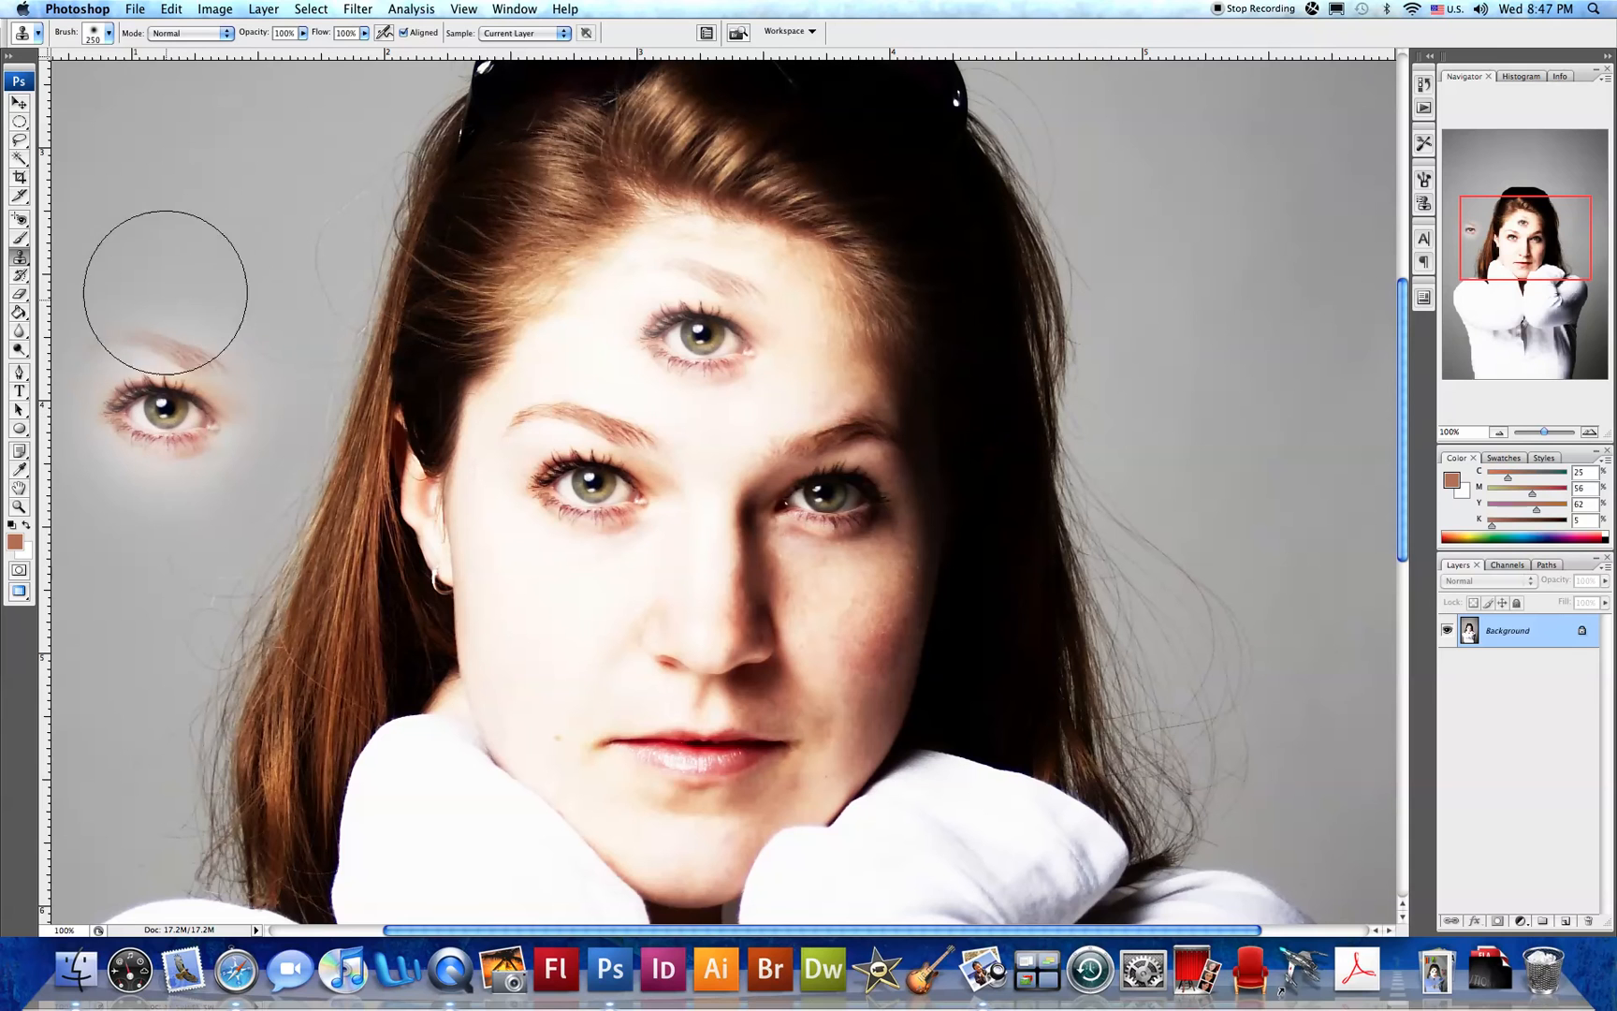
left_click(165, 207)
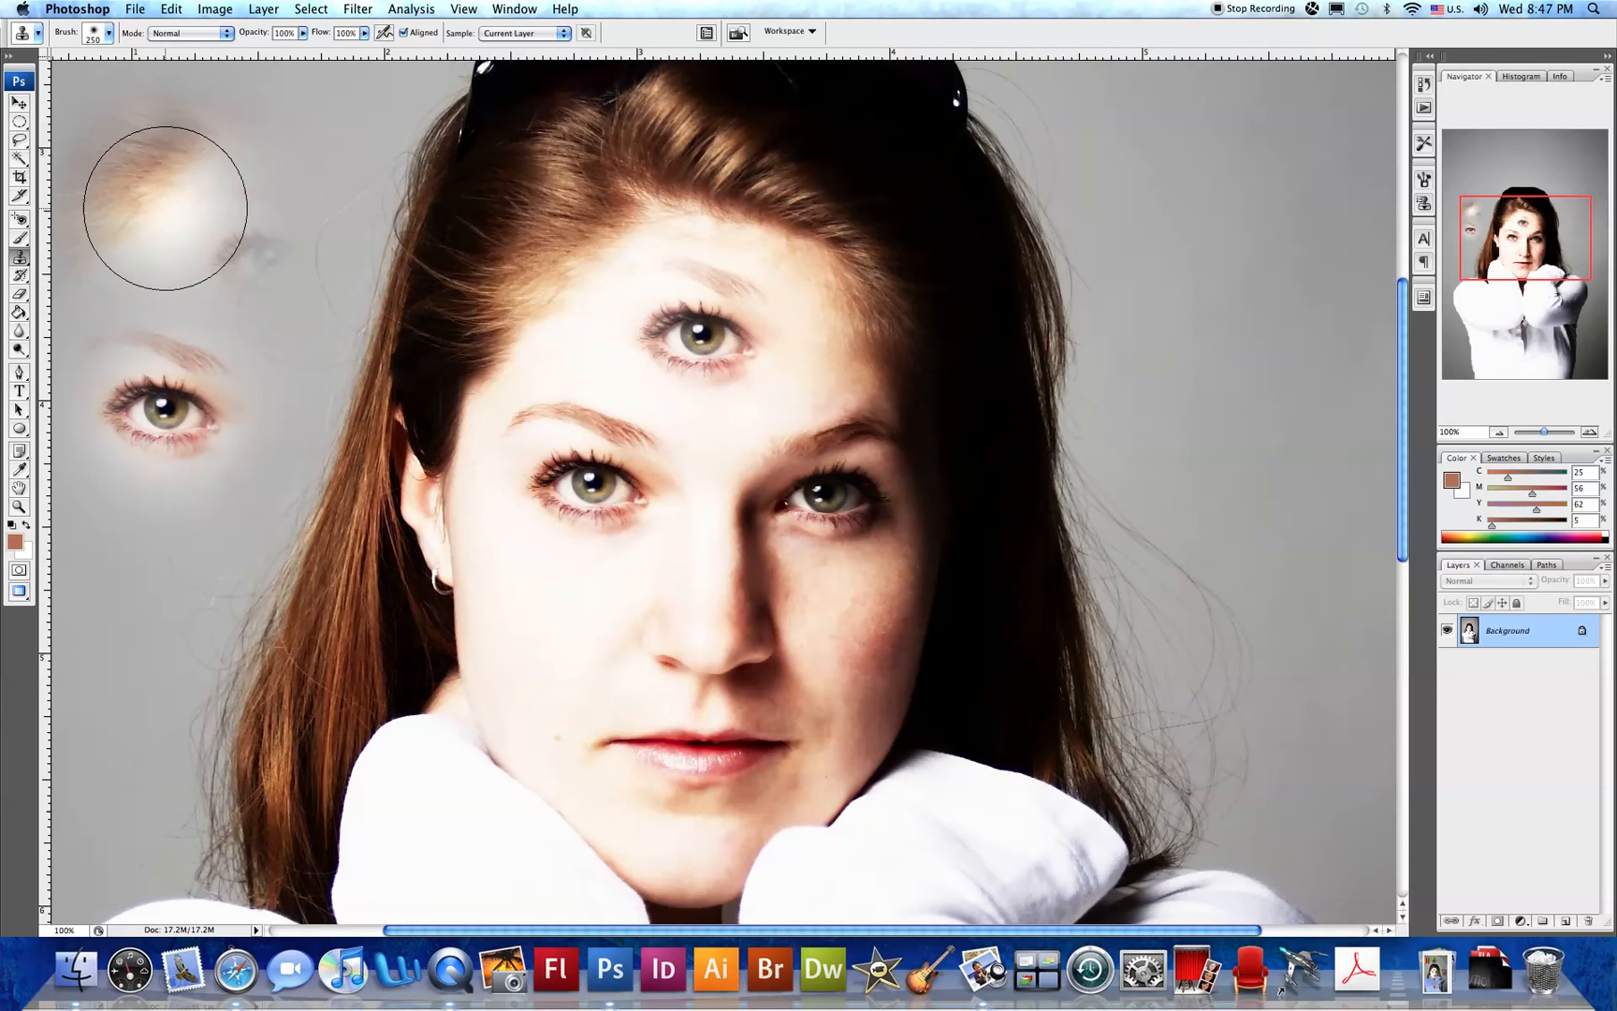
mouse_move(180, 216)
left_mouse_down()
mouse_move(254, 322)
mouse_move(360, 363)
left_mouse_up()
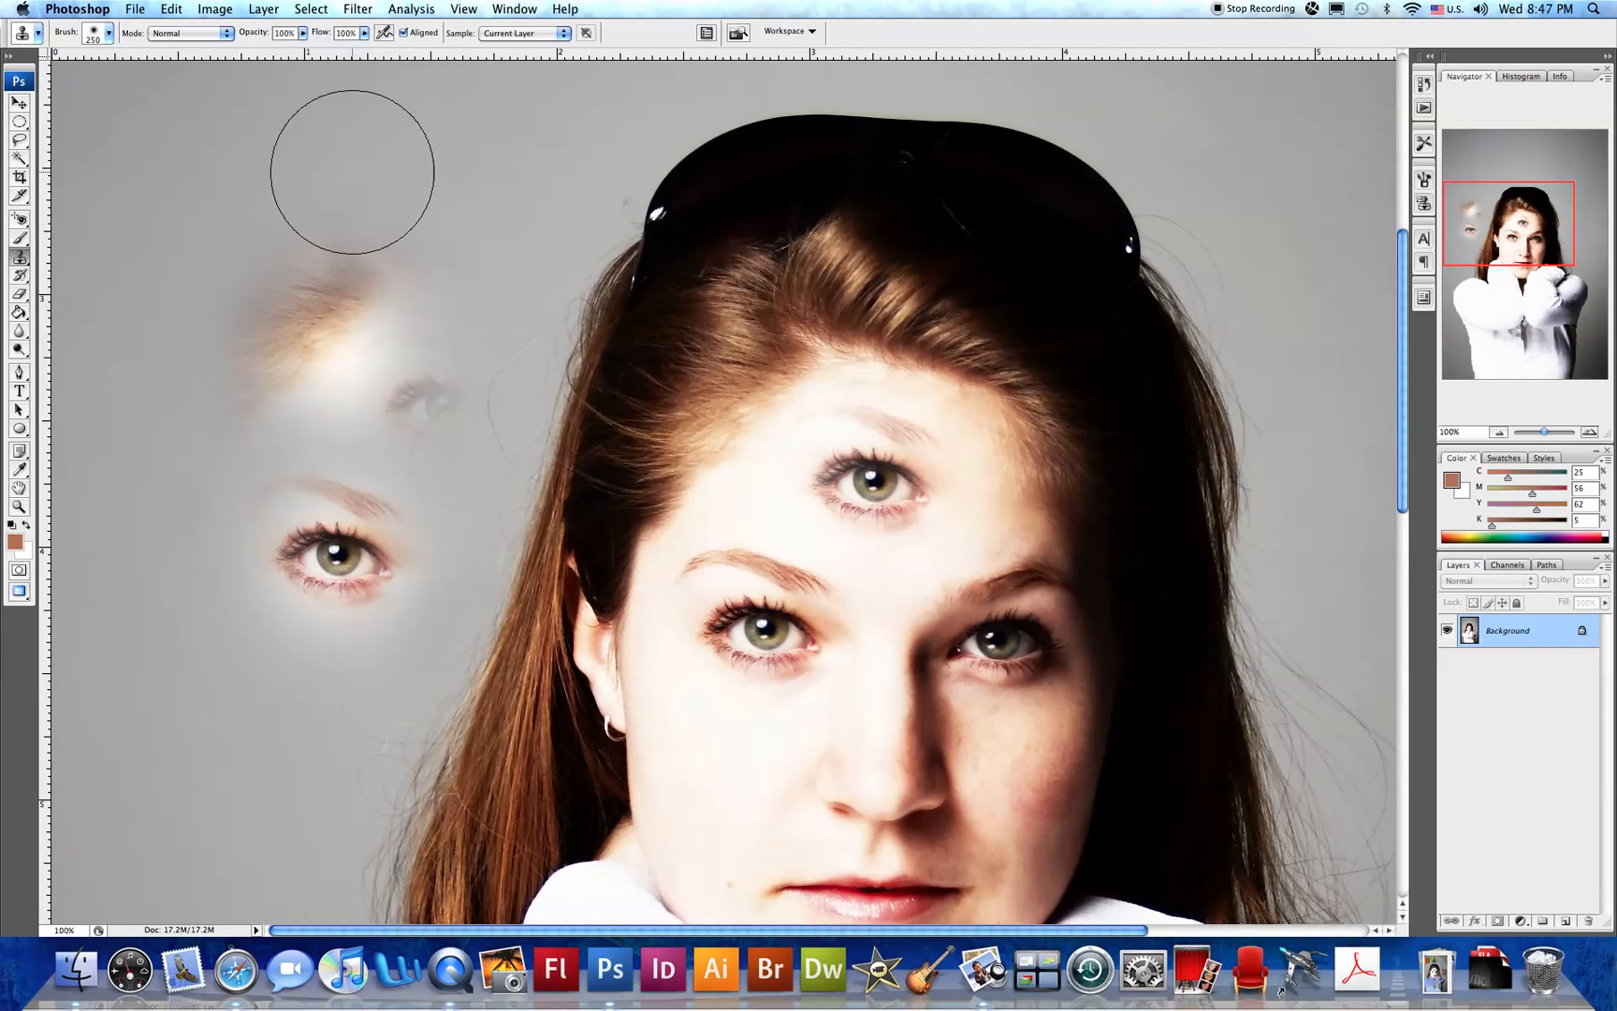
left_click(352, 172)
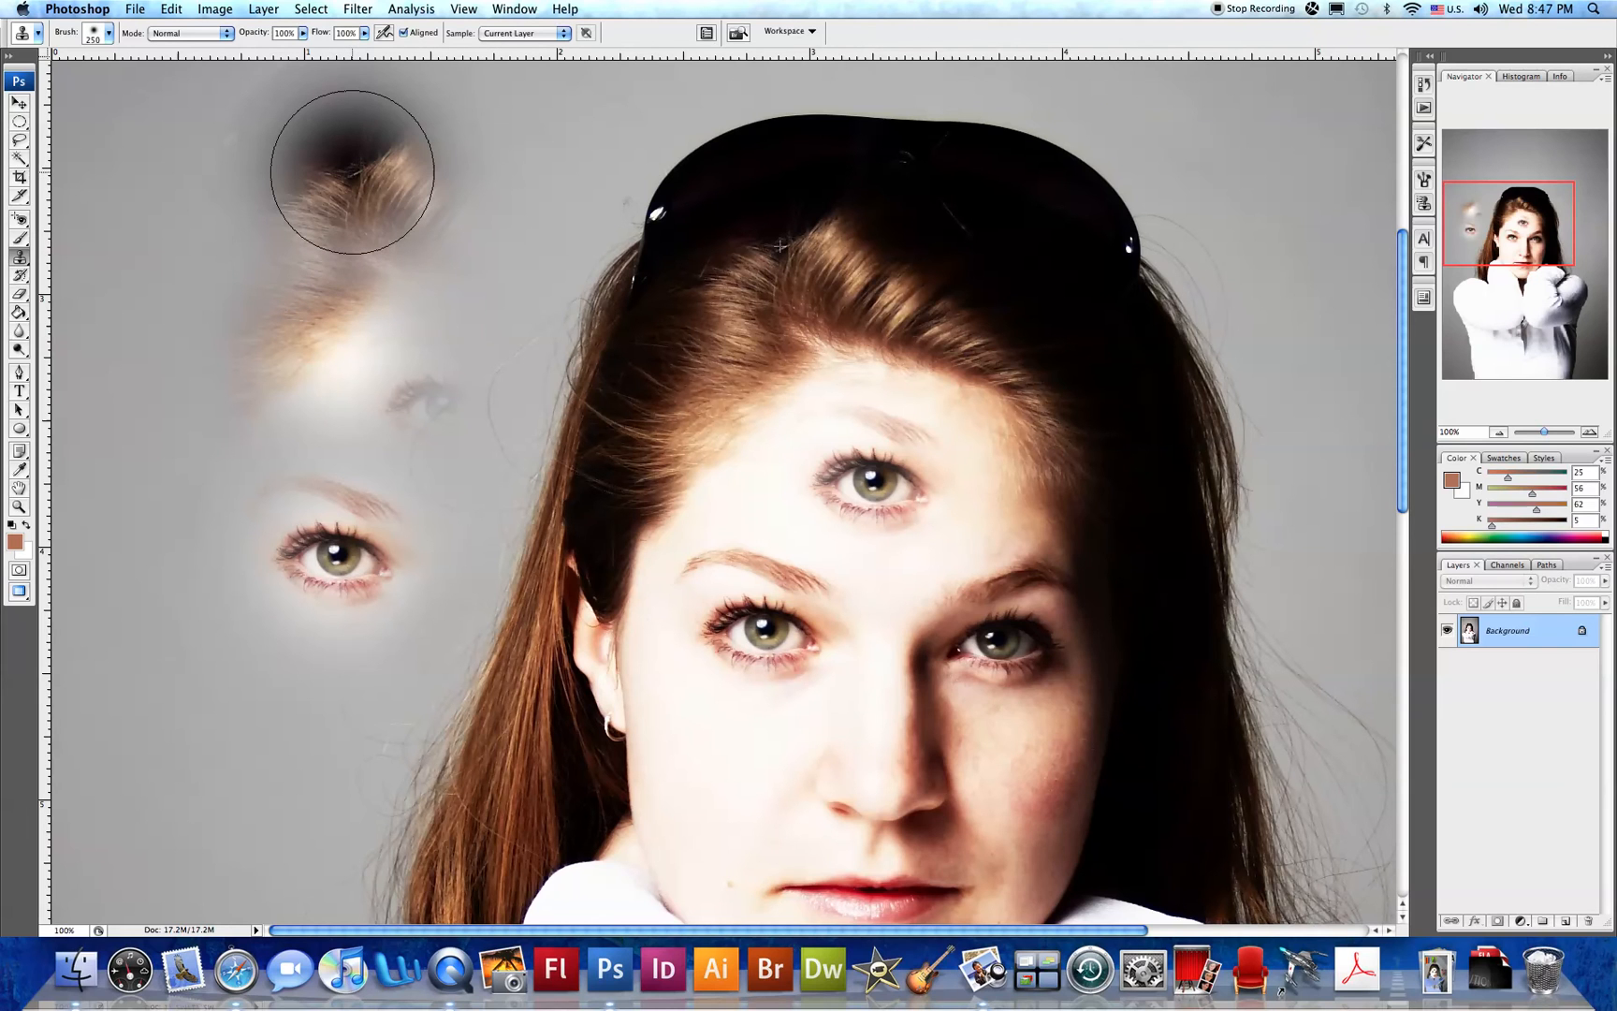
mouse_move(352, 173)
left_mouse_down()
mouse_move(415, 228)
mouse_move(360, 223)
mouse_move(320, 272)
mouse_move(376, 212)
mouse_move(401, 247)
left_mouse_up()
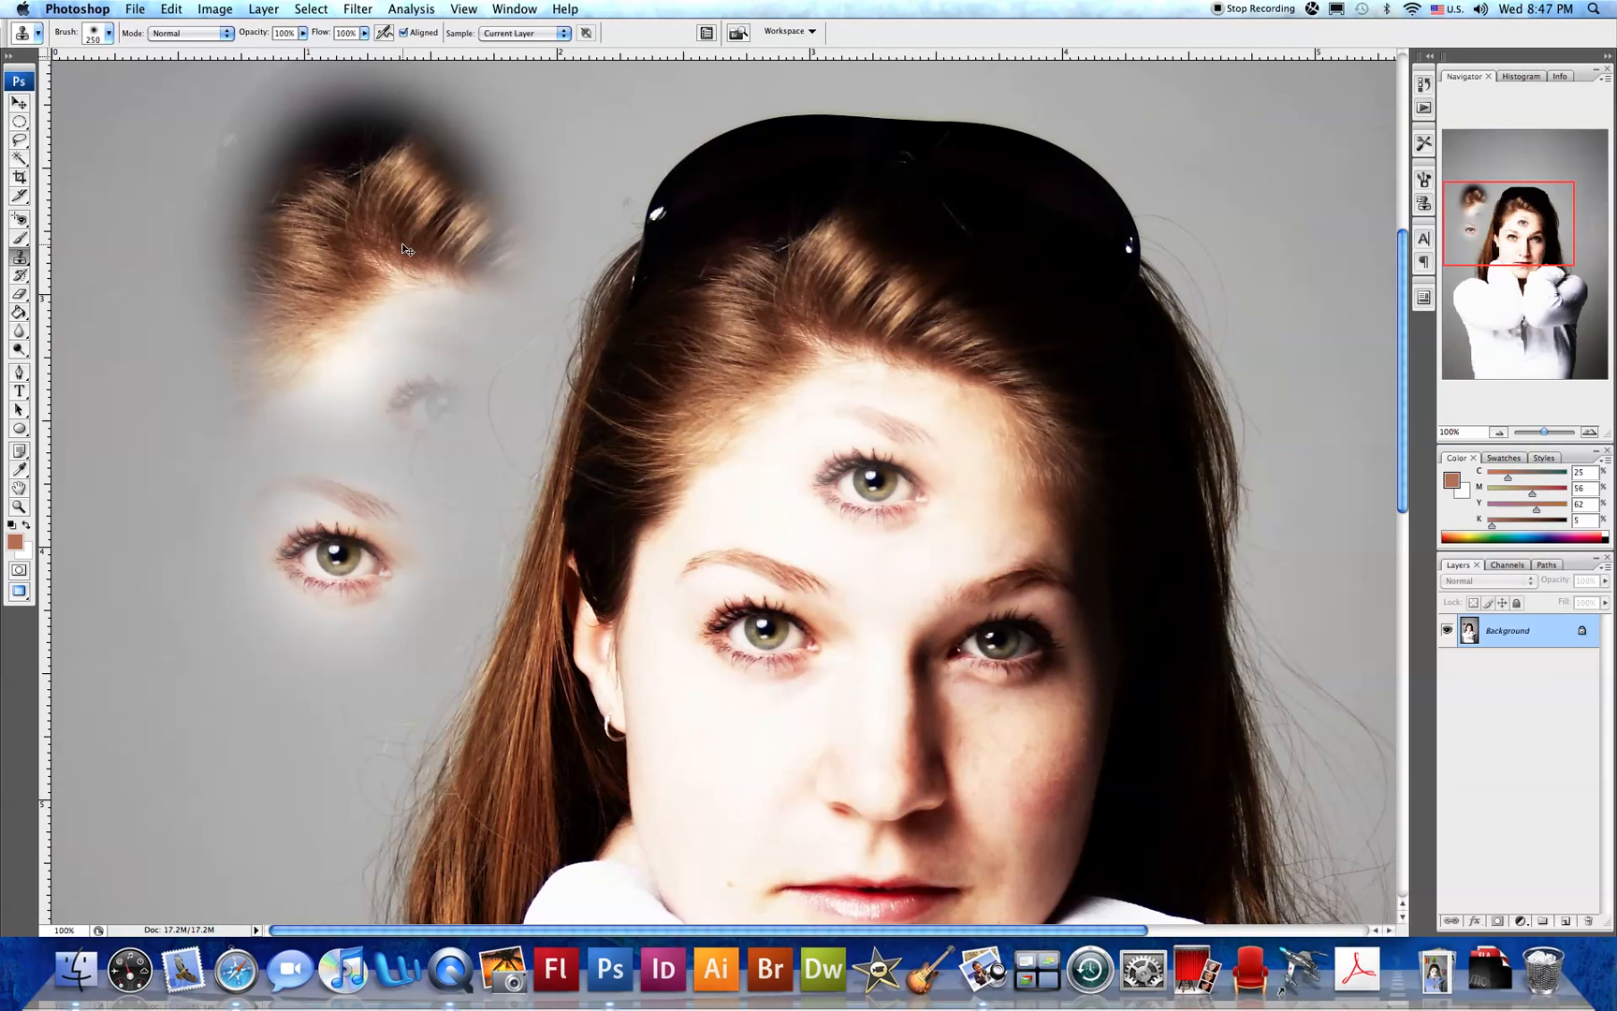
Undo the cloned patches on the backdrop and the extra eye on the forehead
key("super+z")
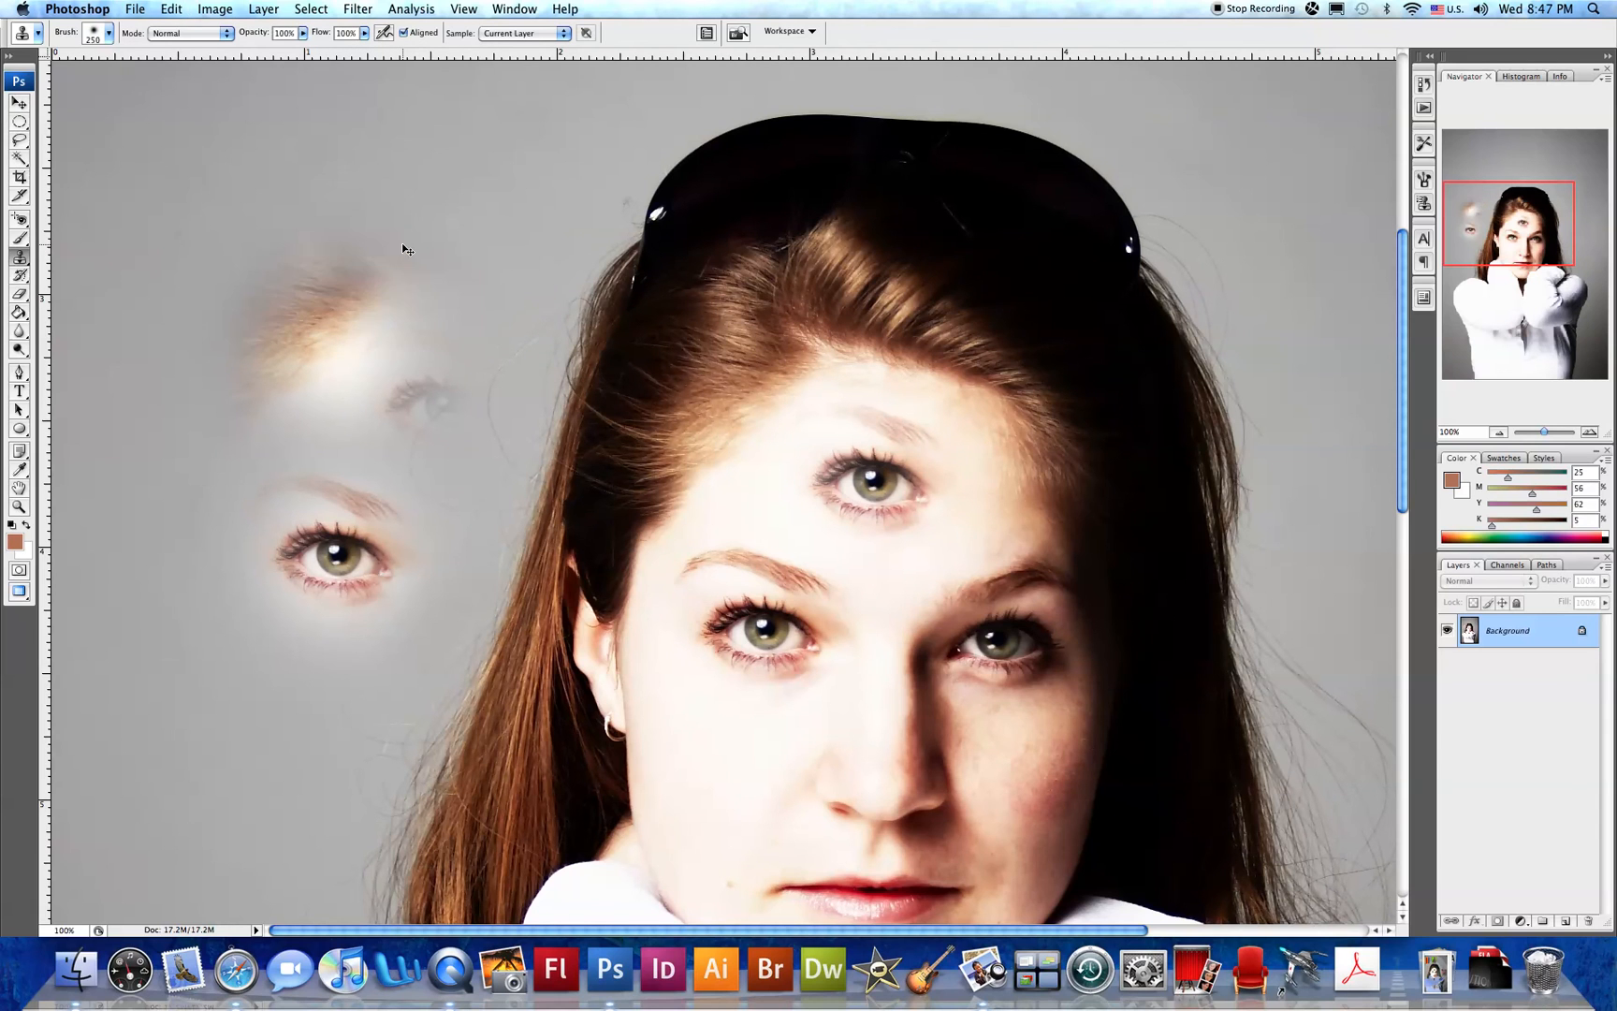
key("super+z")
key("alt+super+z")
key("alt+super+z")
key("alt+super+z")
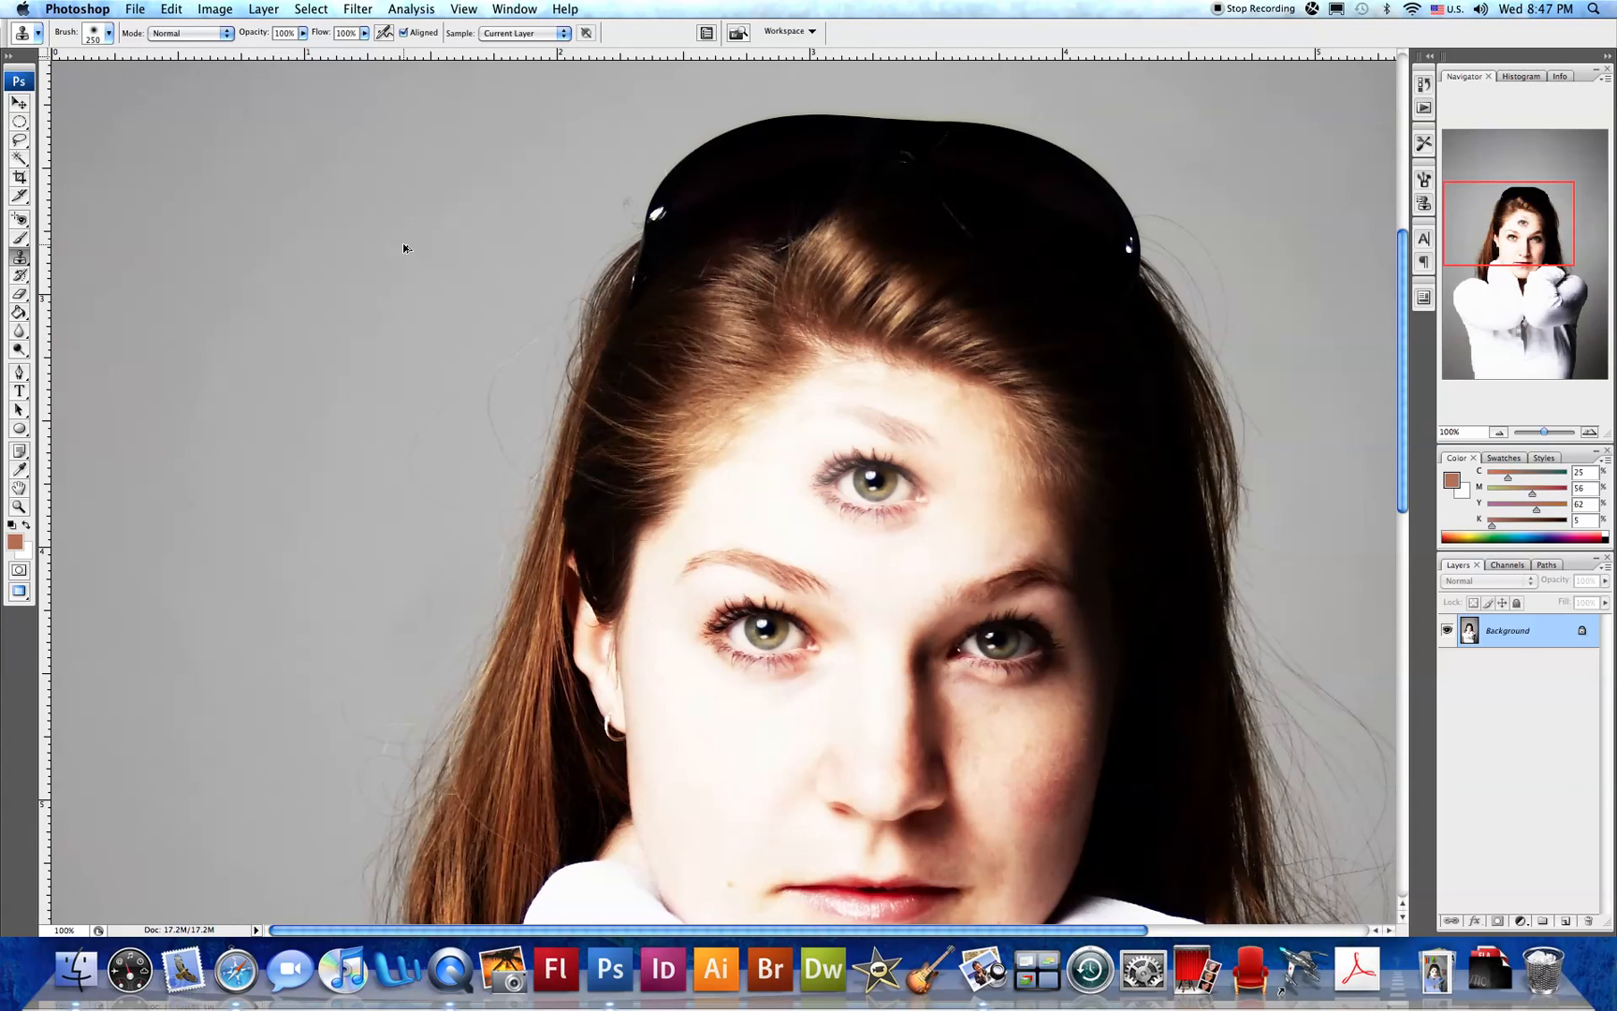
key("alt+super+z")
Turn off the Clone Stamp's Aligned option
left_click_drag(661, 391, 489, 275)
key("super+minus")
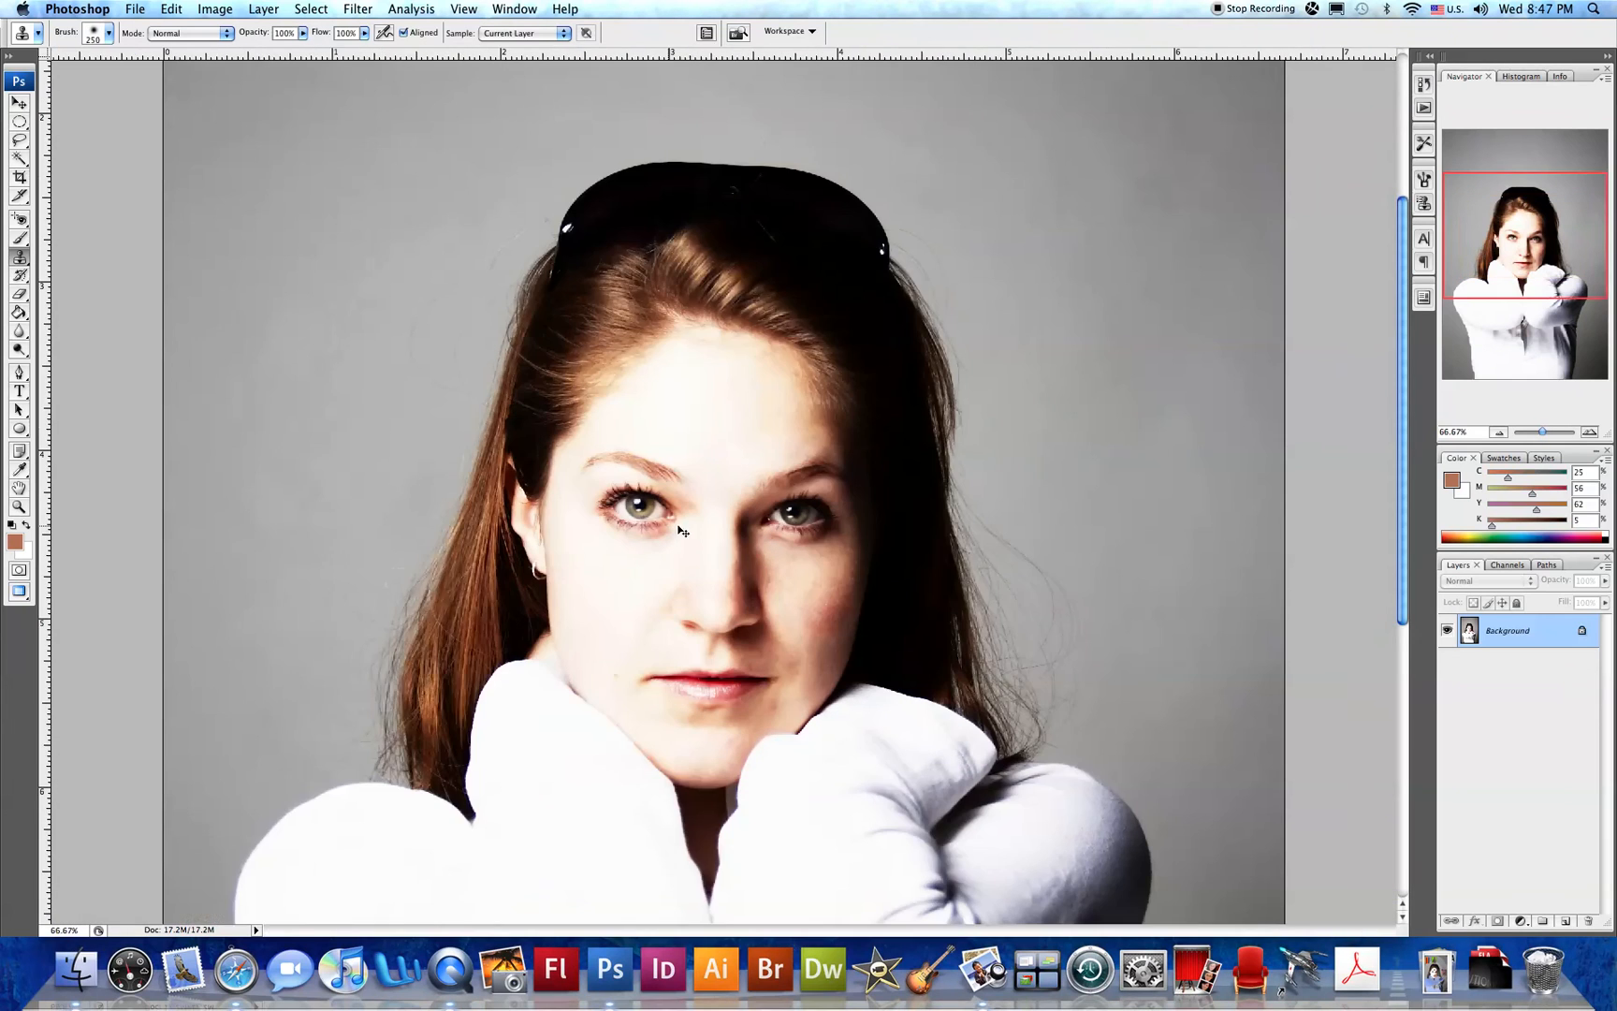
key("super+minus")
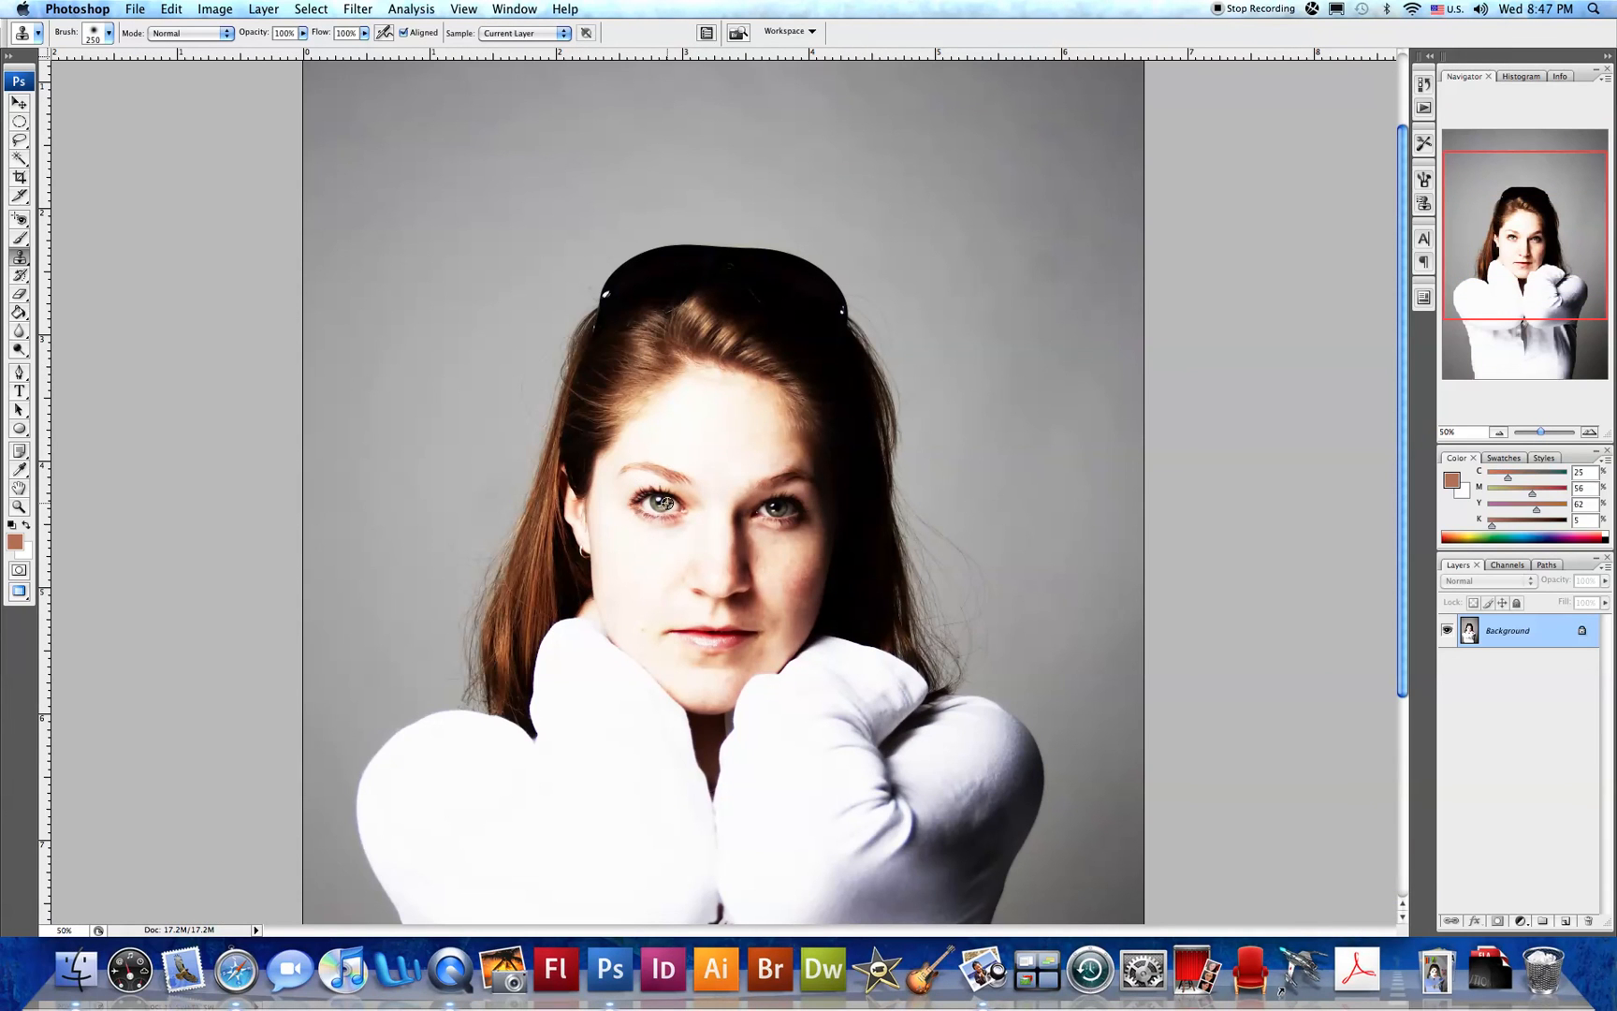
left_click(404, 34)
Sample the woman's right eye and stamp fifteen separate copies of it across the grey backdrop around her head
left_click(661, 501, "alt")
left_click(376, 433)
left_click(455, 208)
left_click(557, 132)
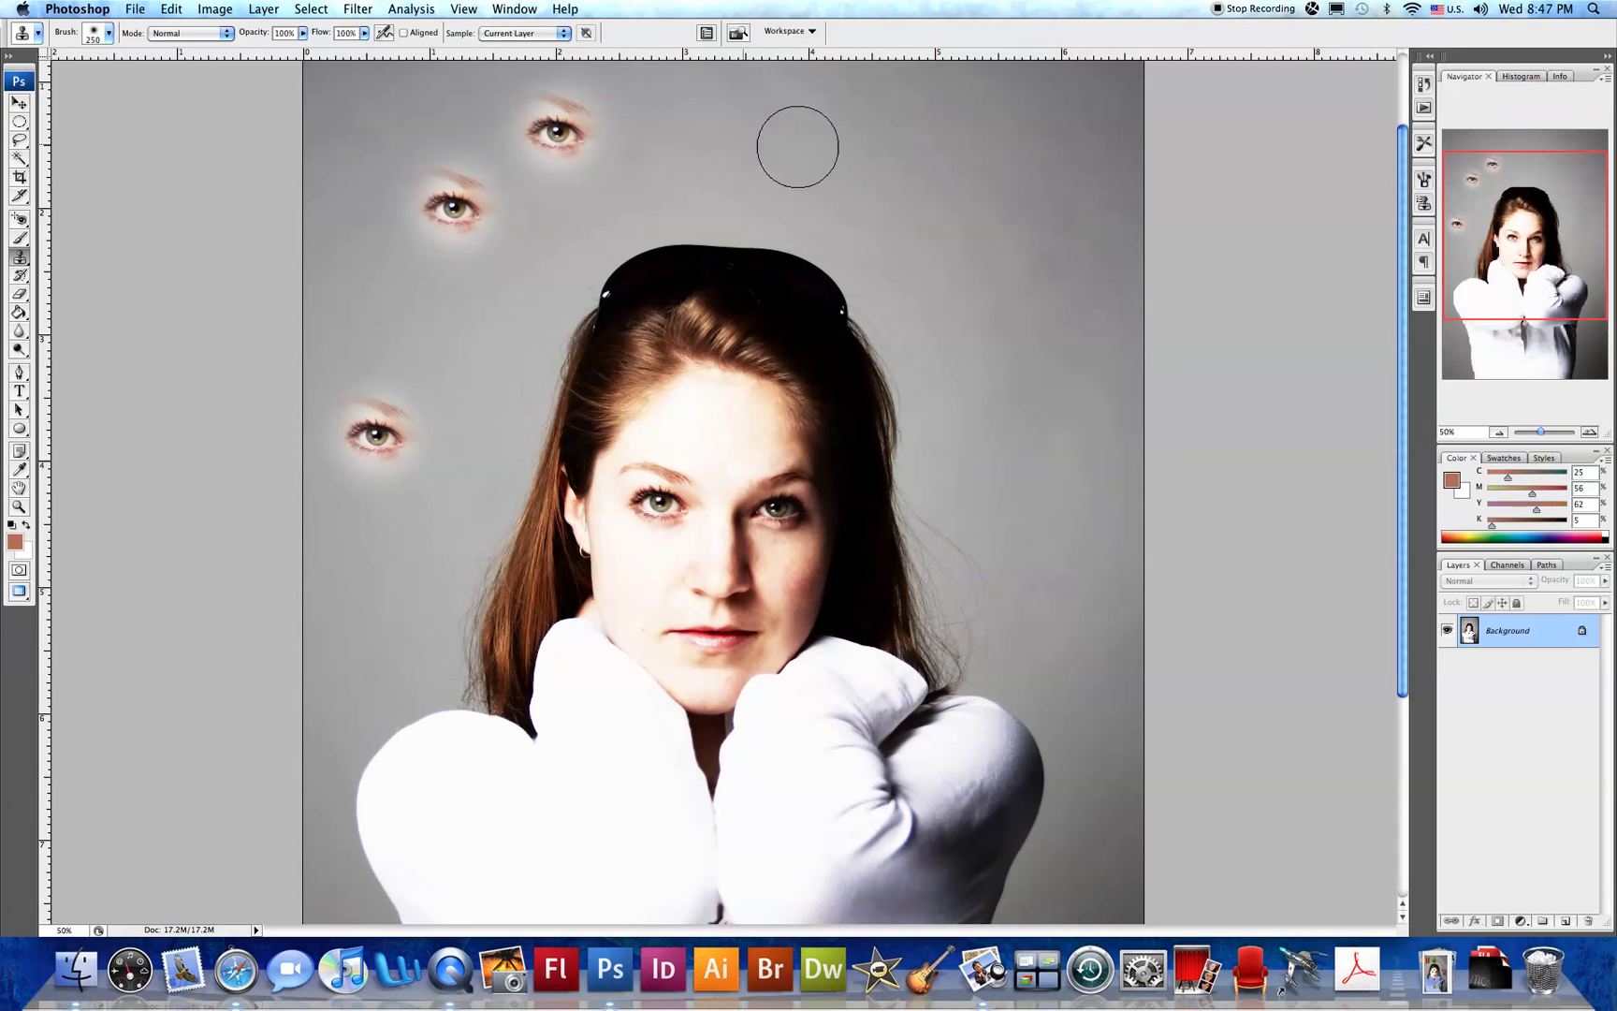
left_click(835, 137)
left_click(991, 179)
left_click(993, 465)
left_click(1059, 362)
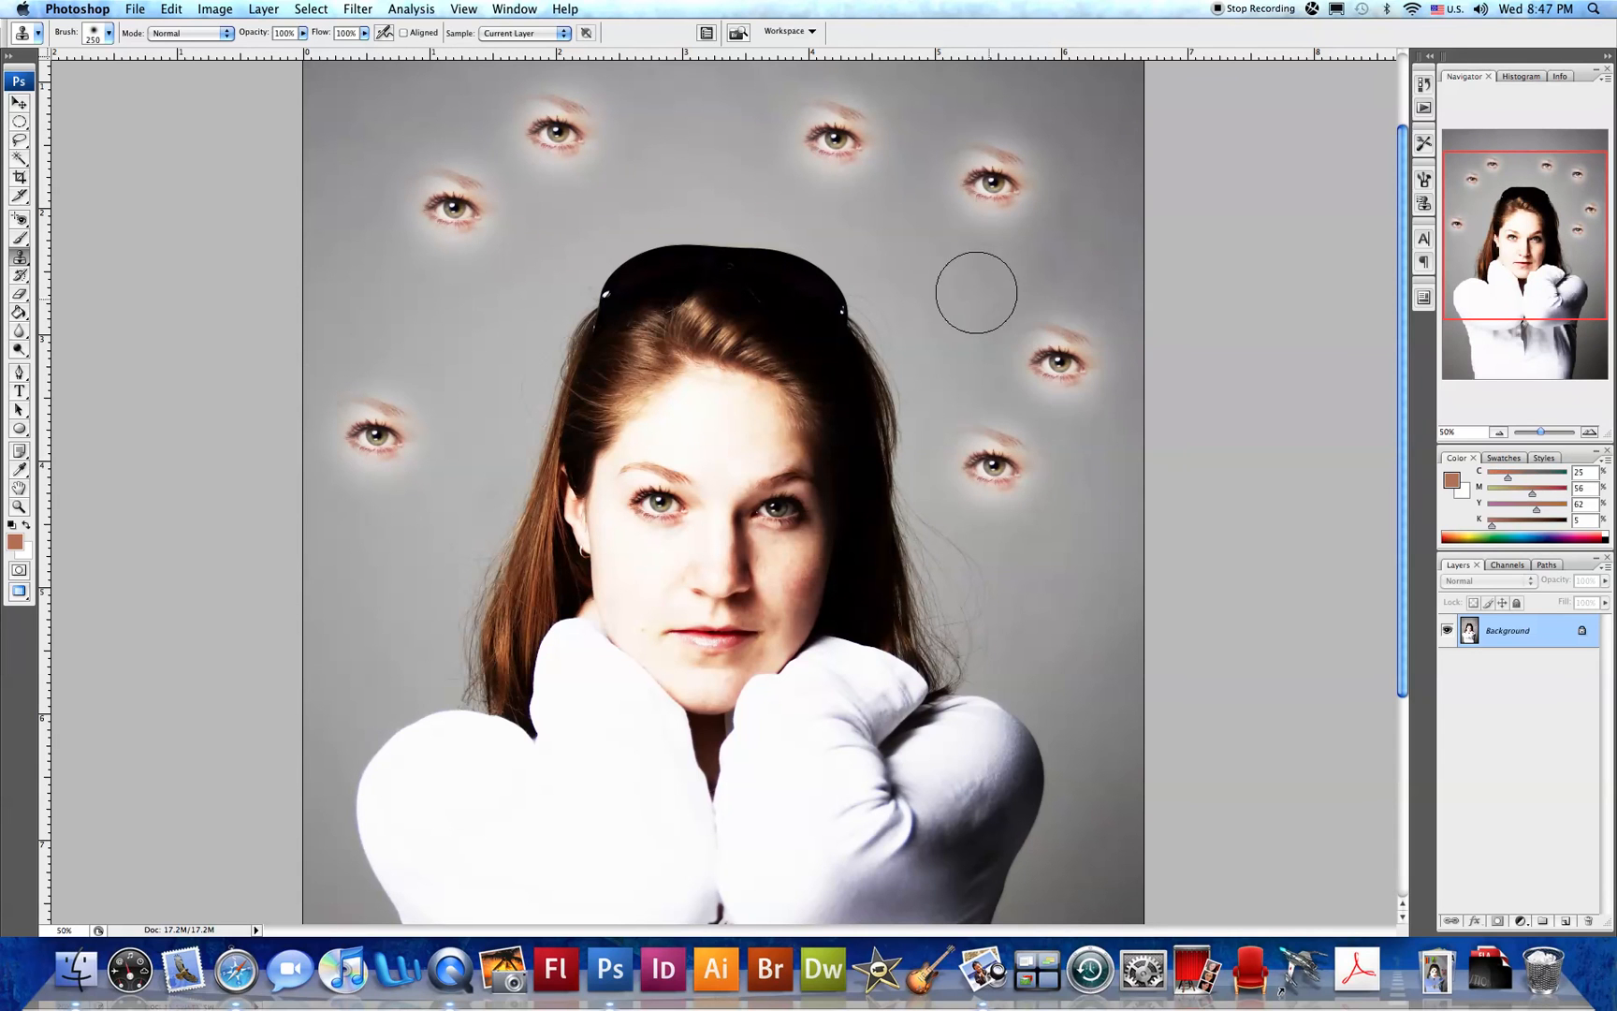
left_click(969, 285)
left_click(668, 173)
left_click(518, 264)
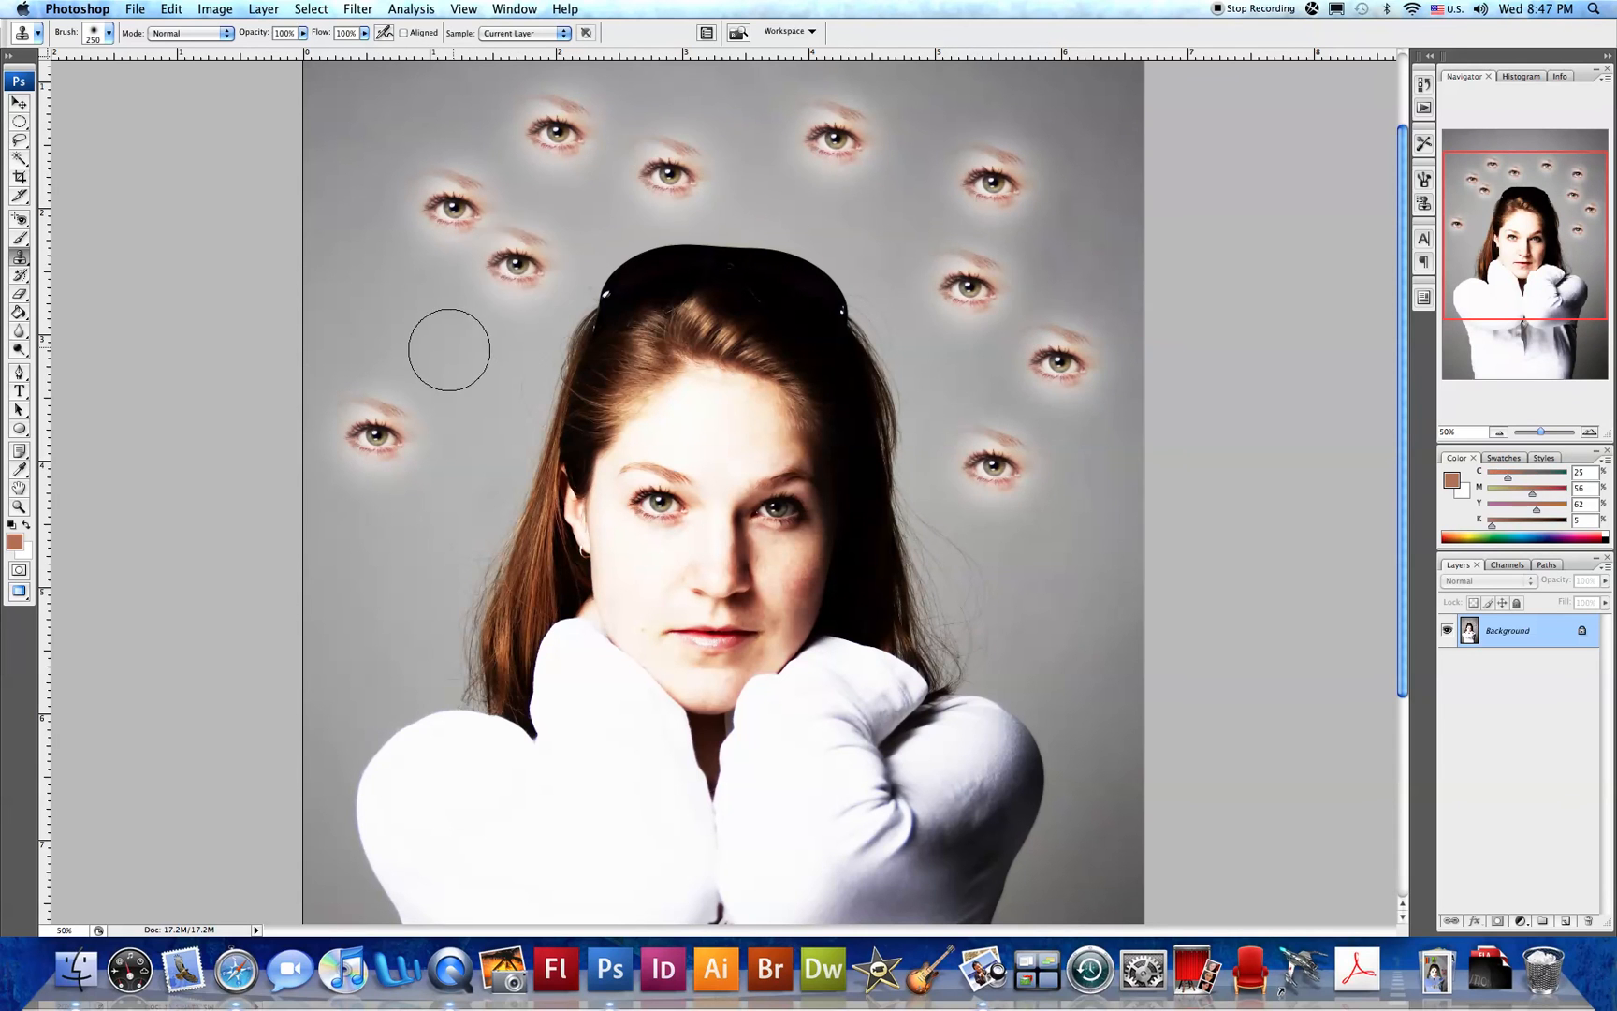
left_click(379, 313)
left_click(473, 382)
left_click(419, 592)
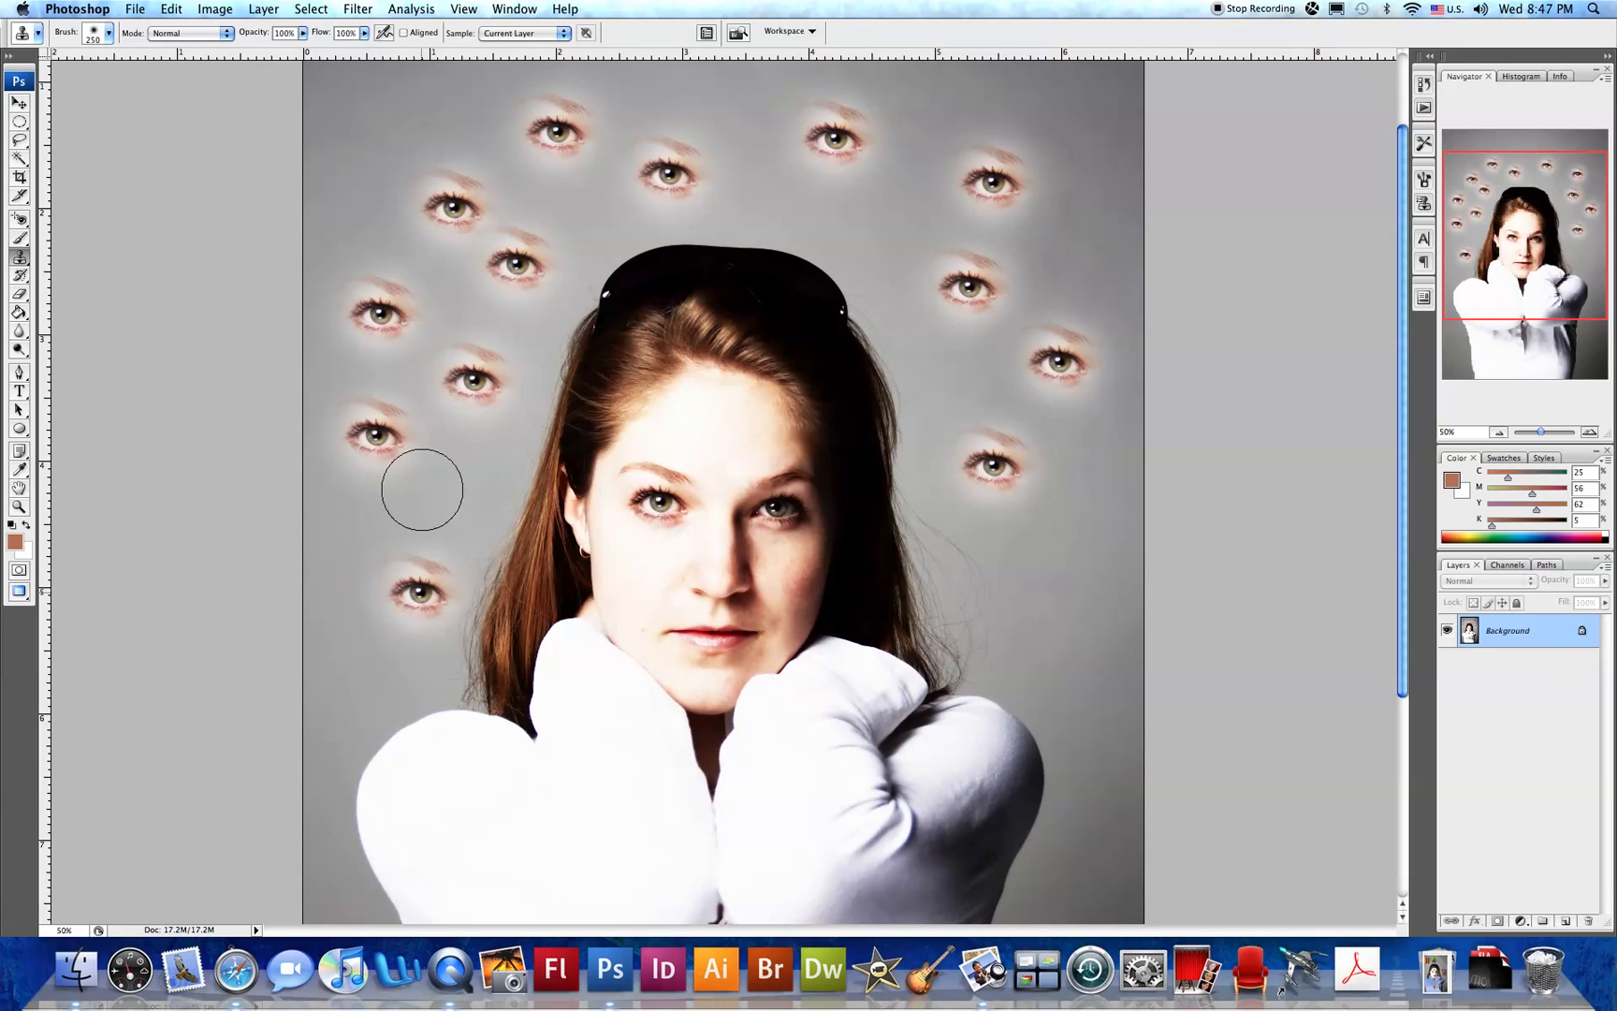
left_click(374, 197)
left_click(423, 110)
Undo all the eye copies stamped on the grey backdrop
scroll(546, 278, "up", 3)
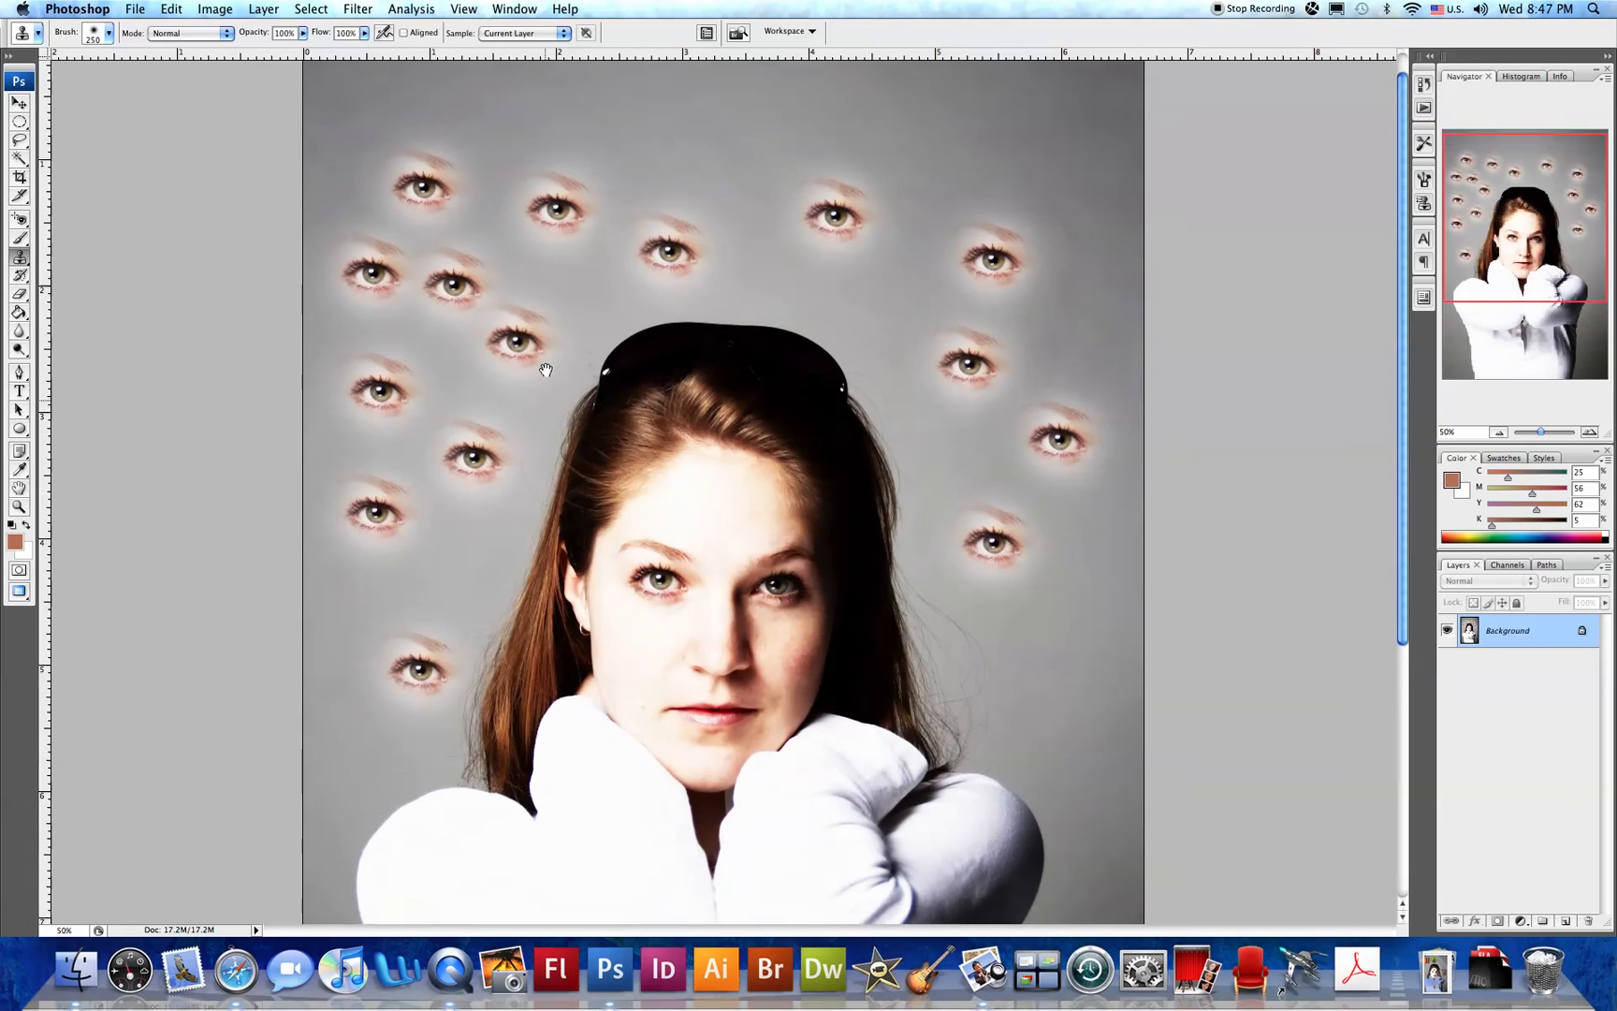
key("ctrl+alt+z")
key("ctrl+alt+z")
key("ctrl+alt+z")
key("ctrl+alt+z")
key("ctrl+alt+z")
key("ctrl+alt+z")
key("ctrl+alt+z")
key("ctrl+alt+z")
key("ctrl+alt+z")
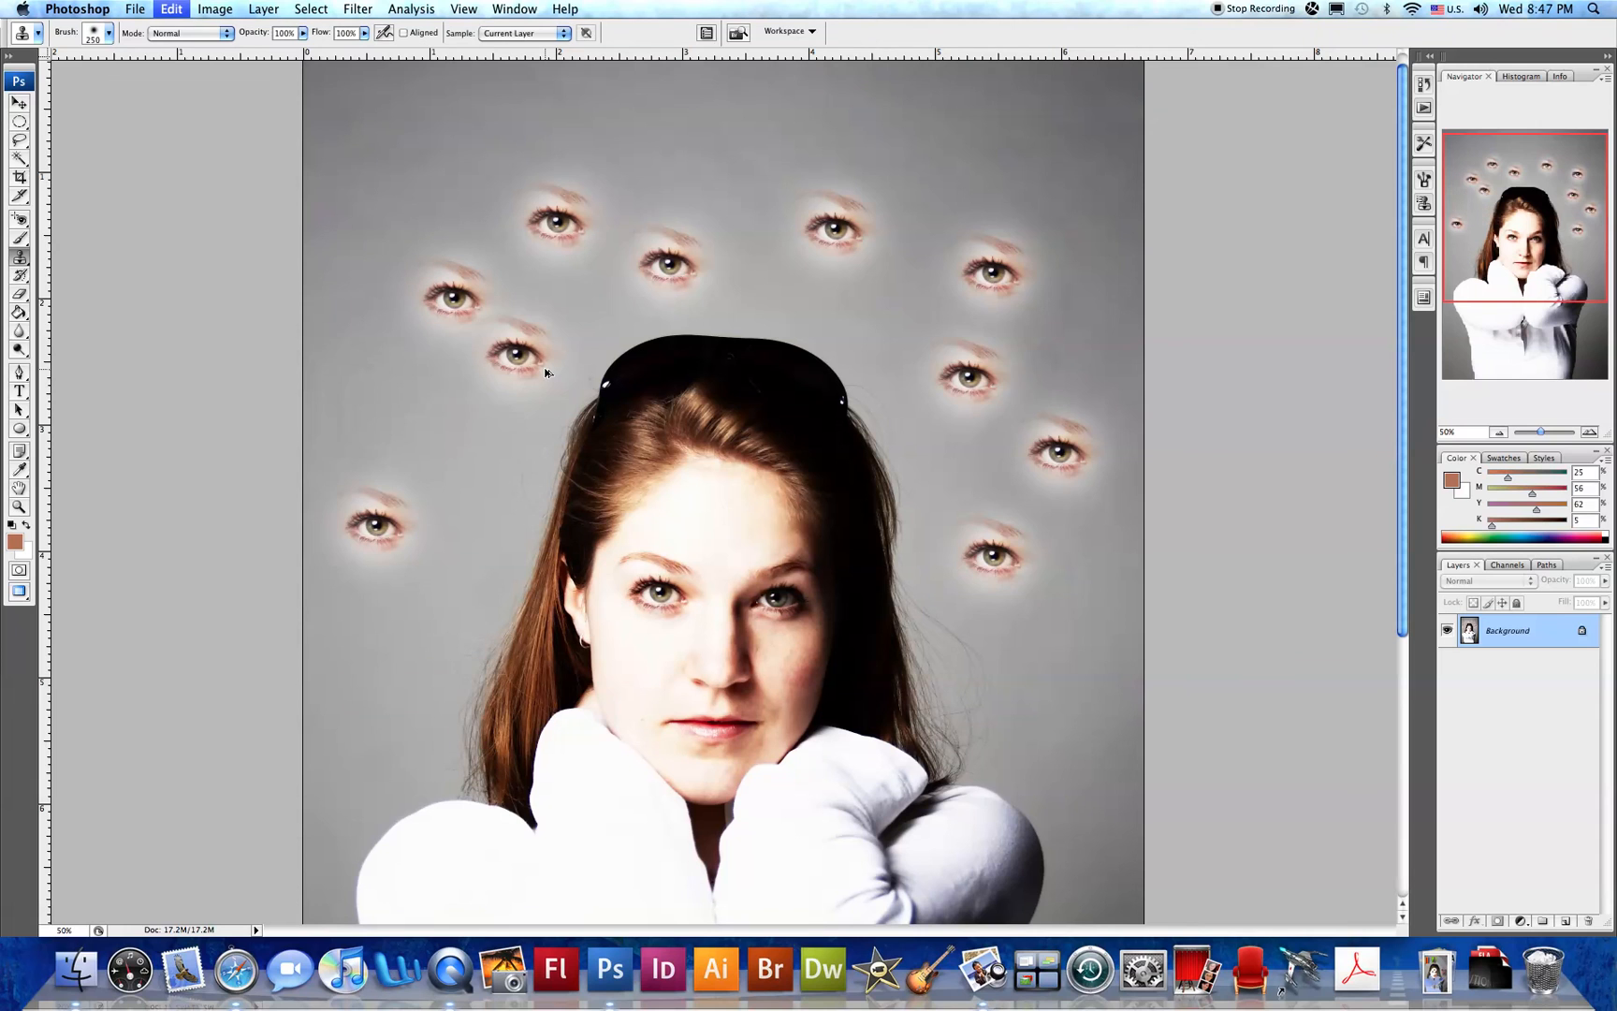
key("ctrl+alt+z")
key("ctrl+alt+z")
key("ctrl+alt+z")
key("ctrl+alt+z")
key("ctrl+alt+z")
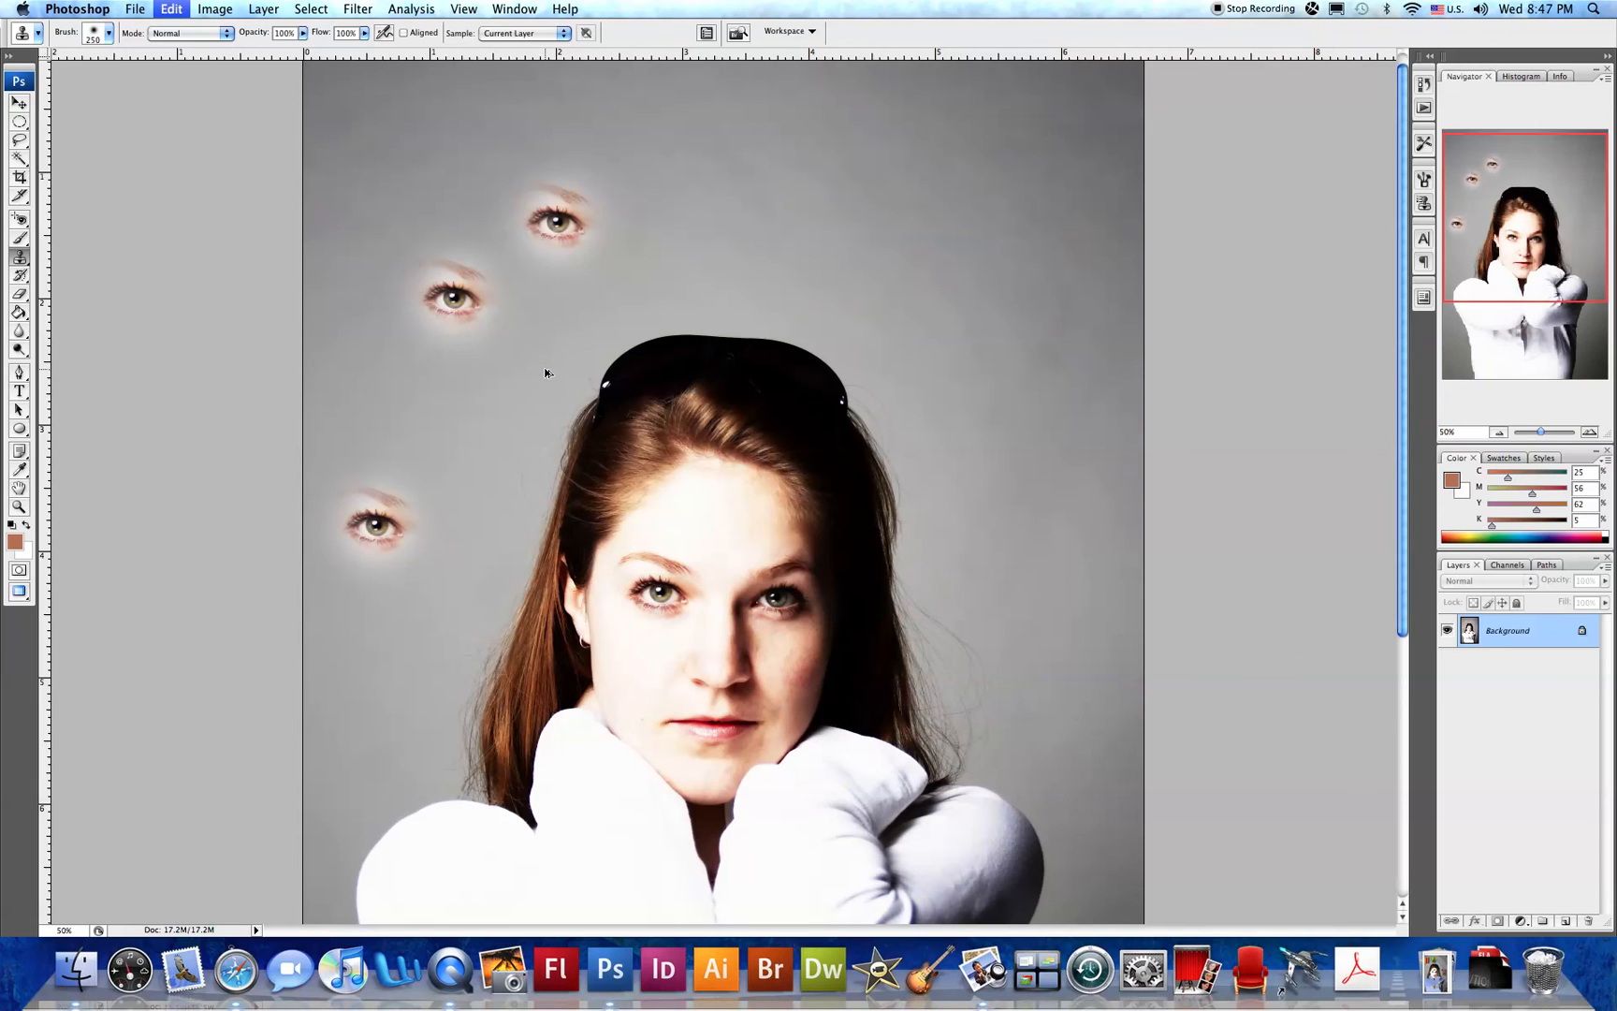
key("ctrl+alt+z")
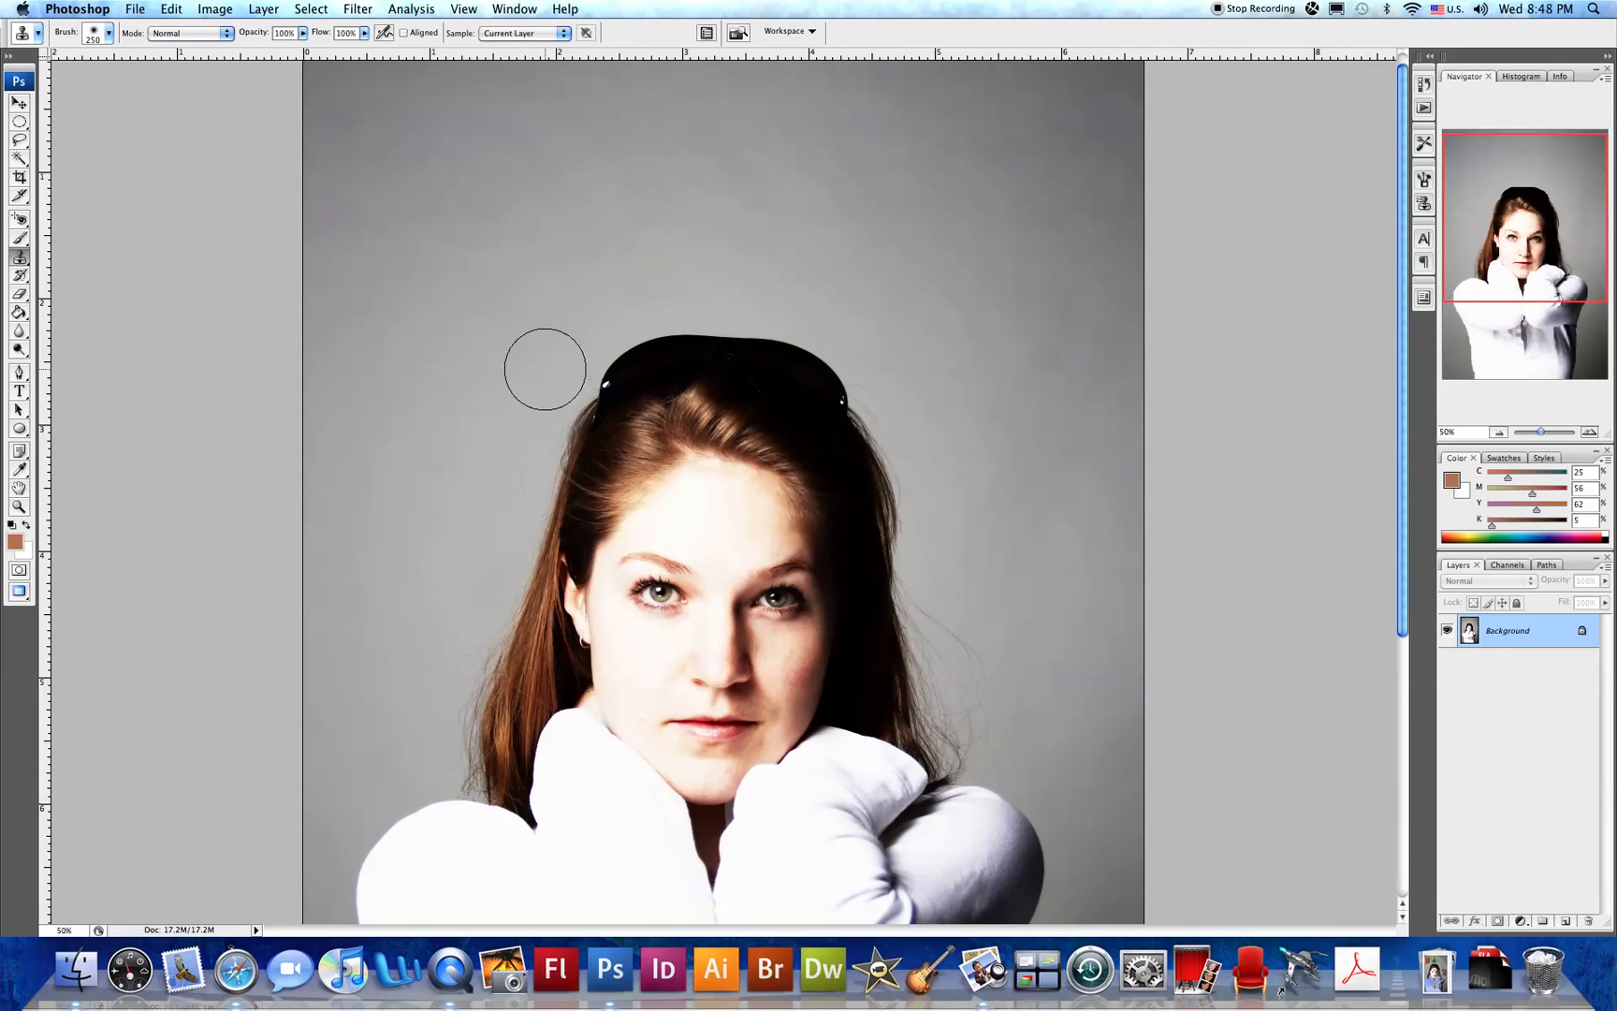